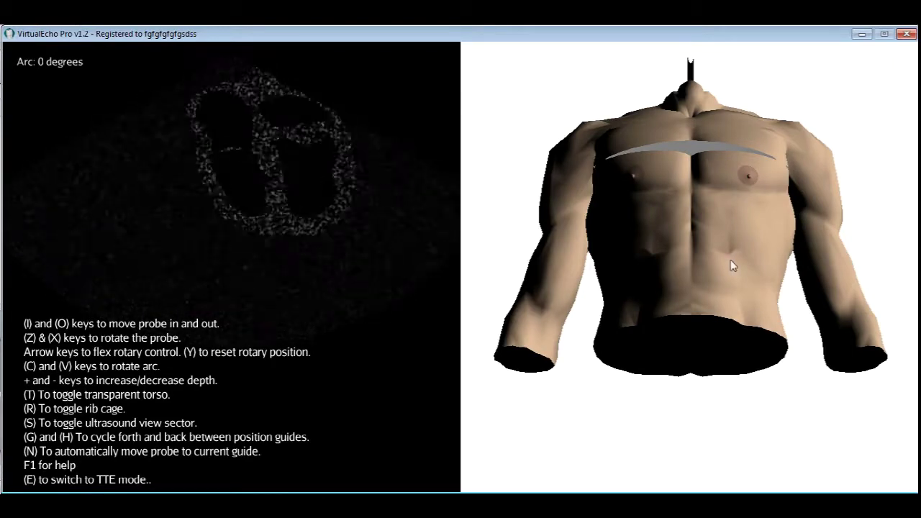
Make the torso transparent and hide the rib cage so the heart and probe can be viewed from an oblique angle.
{"action": "key", "text": "t"}
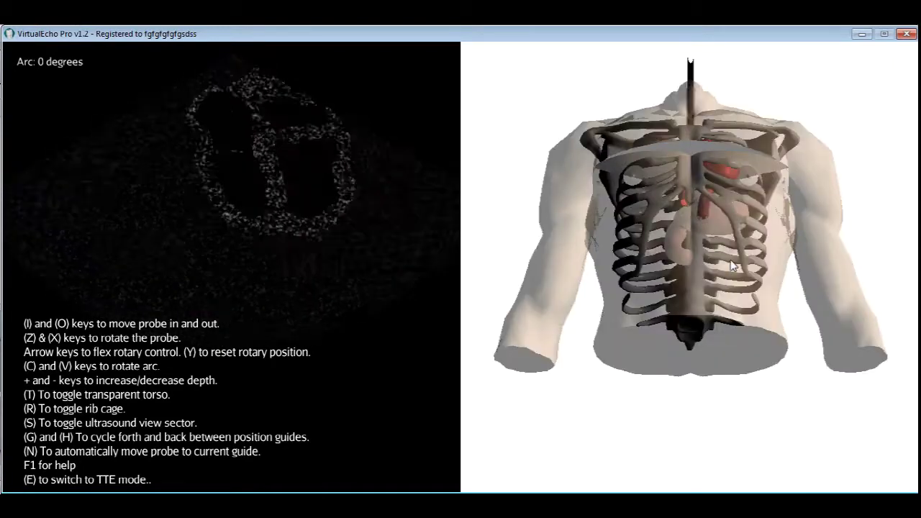
{"action": "key", "text": "r"}
{"action": "left_click_drag", "start_coordinate": [731, 260], "coordinate": [663, 214]}
{"action": "scroll", "coordinate": [684, 229], "scroll_direction": "up", "scroll_amount": 1}
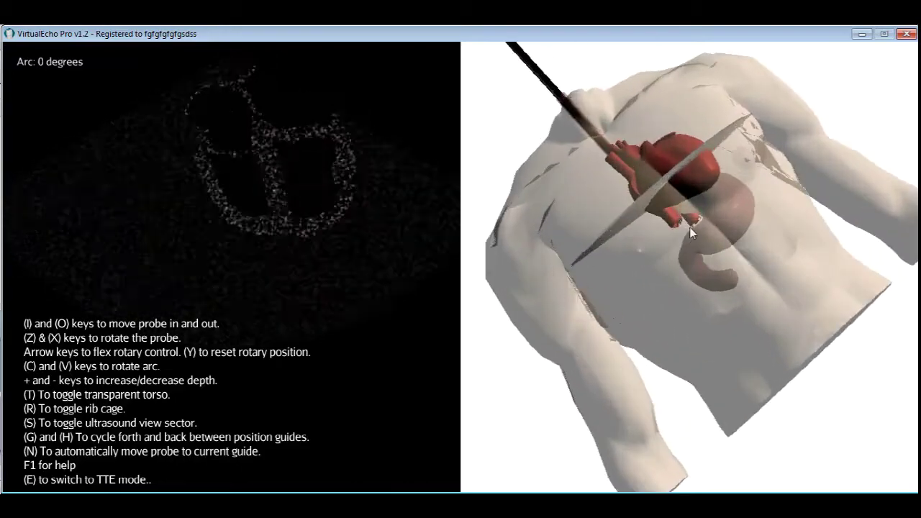
{"action": "scroll", "coordinate": [690, 229], "scroll_direction": "down", "scroll_amount": 1}
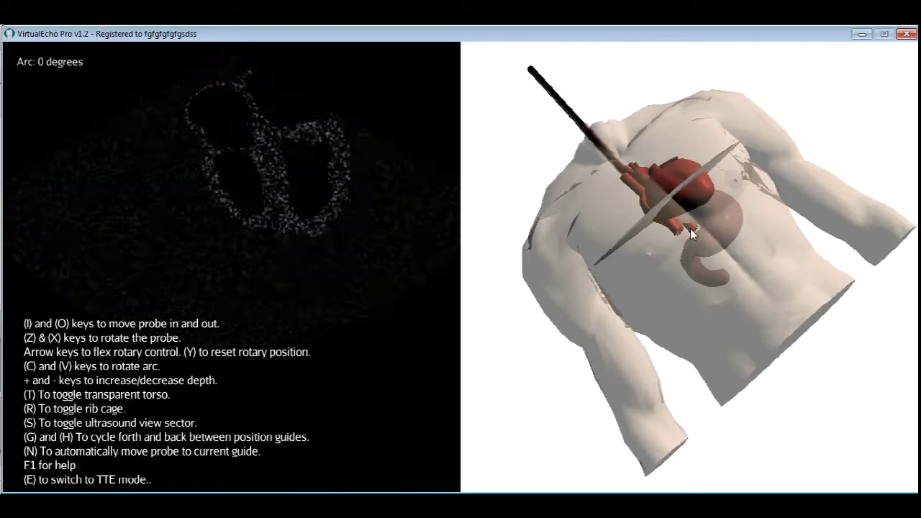
Move the probe forward and backward along the esophagus, leaving it withdrawn to a level just above the heart.
{"action": "key", "text": "o"}
{"action": "key", "text": "o"}
{"action": "key", "text": "o"}
{"action": "key", "text": "o"}
{"action": "key", "text": "o"}
{"action": "key", "text": "o"}
{"action": "key", "text": "i"}
{"action": "key", "text": "i"}
{"action": "key", "text": "i"}
{"action": "key", "text": "i"}
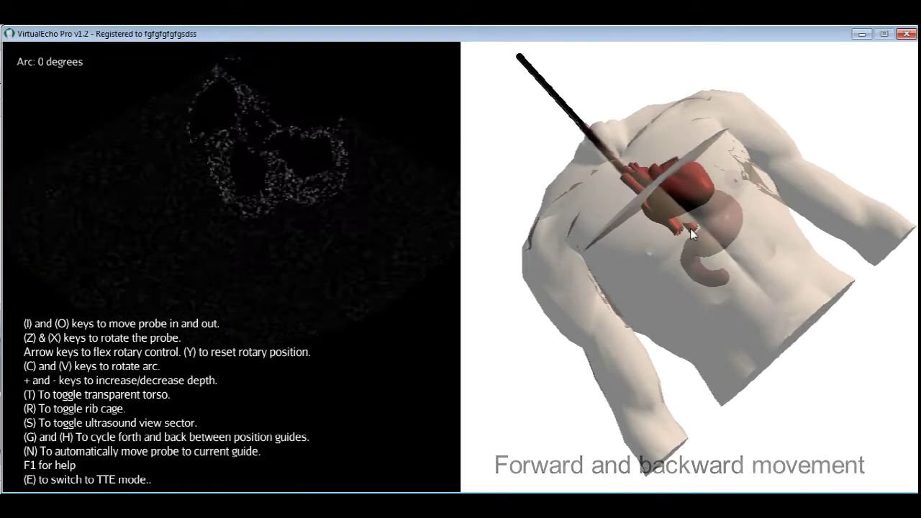
{"action": "key", "text": "o"}
{"action": "key", "text": "o"}
{"action": "key", "text": "o"}
{"action": "key", "text": "o"}
{"action": "key", "text": "o"}
{"action": "key", "text": "i"}
{"action": "key", "text": "i"}
{"action": "key", "text": "i"}
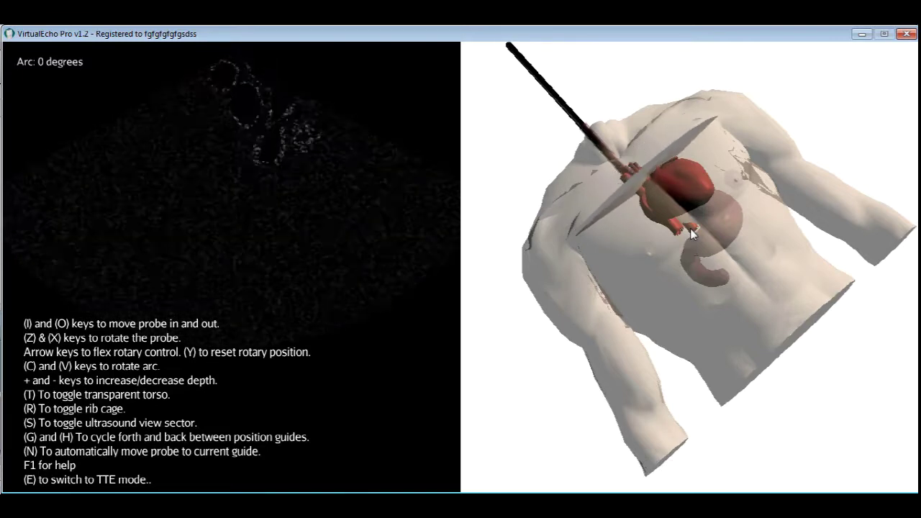
{"action": "key", "text": "o"}
{"action": "key", "text": "o"}
{"action": "key", "text": "o"}
{"action": "key", "text": "o"}
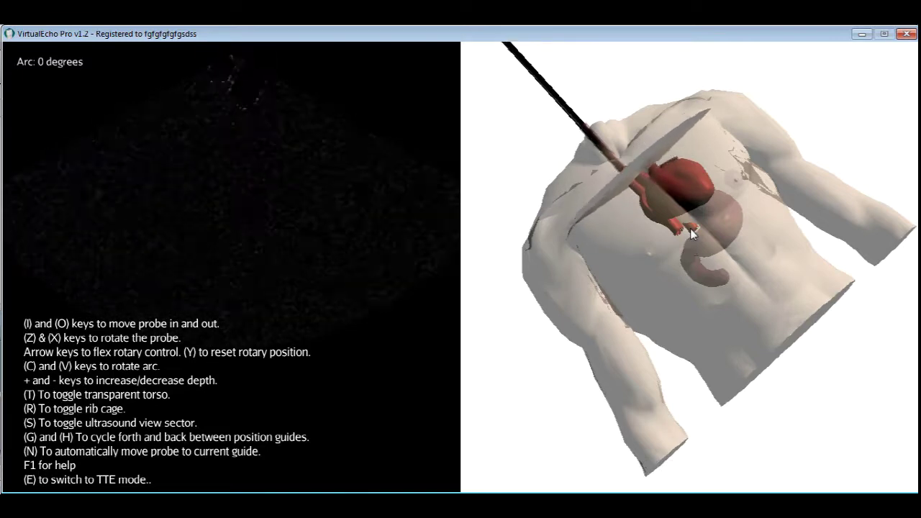
View the probe from the side, rotate the ultrasound arc to about 81 degrees, and return it to 0 degrees.
{"action": "left_click_drag", "start_coordinate": [691, 229], "coordinate": [613, 227]}
{"action": "scroll", "coordinate": [596, 181], "scroll_direction": "up", "scroll_amount": 2}
{"action": "scroll", "coordinate": [596, 182], "scroll_direction": "up", "scroll_amount": 1}
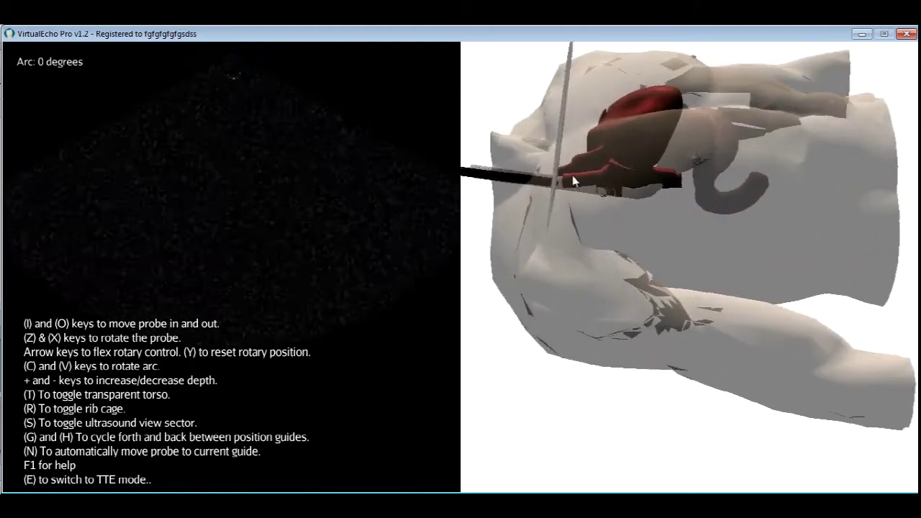
{"action": "left_click_drag", "start_coordinate": [574, 177], "coordinate": [612, 213]}
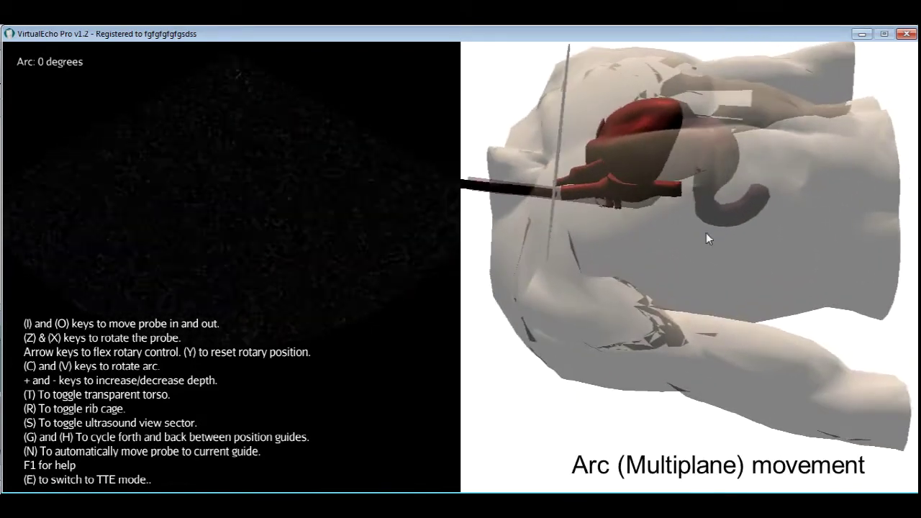
{"action": "left_click_drag", "start_coordinate": [666, 170], "coordinate": [688, 189]}
{"action": "mouse_move", "coordinate": [619, 173]}
{"action": "left_mouse_down"}
{"action": "mouse_move", "coordinate": [693, 162]}
{"action": "mouse_move", "coordinate": [664, 203]}
{"action": "mouse_move", "coordinate": [612, 208]}
{"action": "mouse_move", "coordinate": [635, 177]}
{"action": "left_mouse_up"}
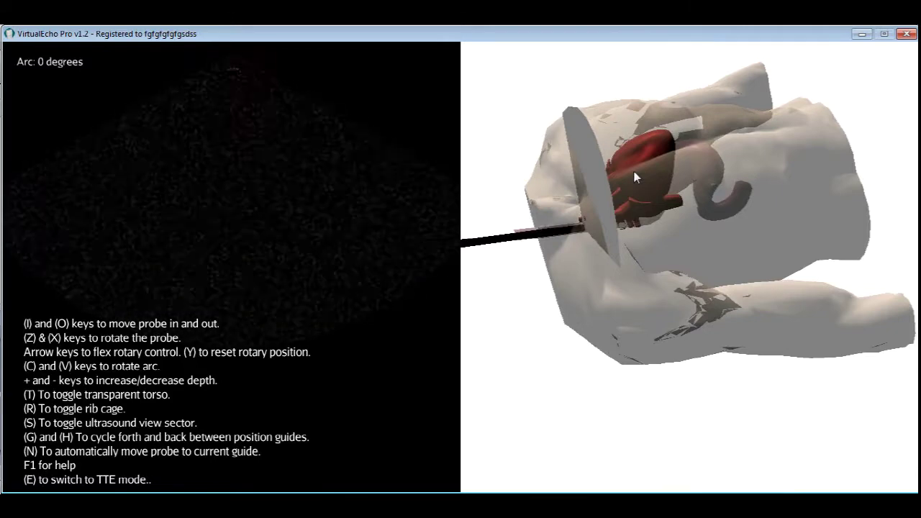
{"action": "key", "text": "c"}
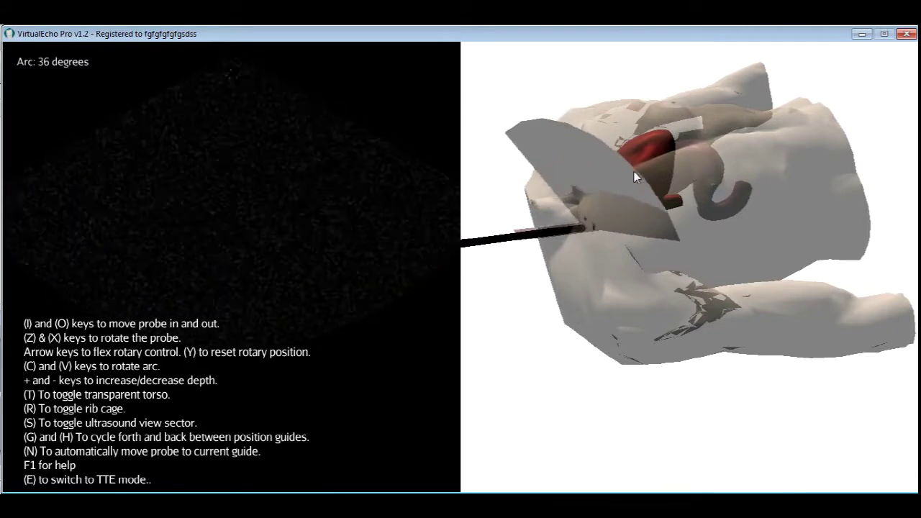
{"action": "key", "text": "c"}
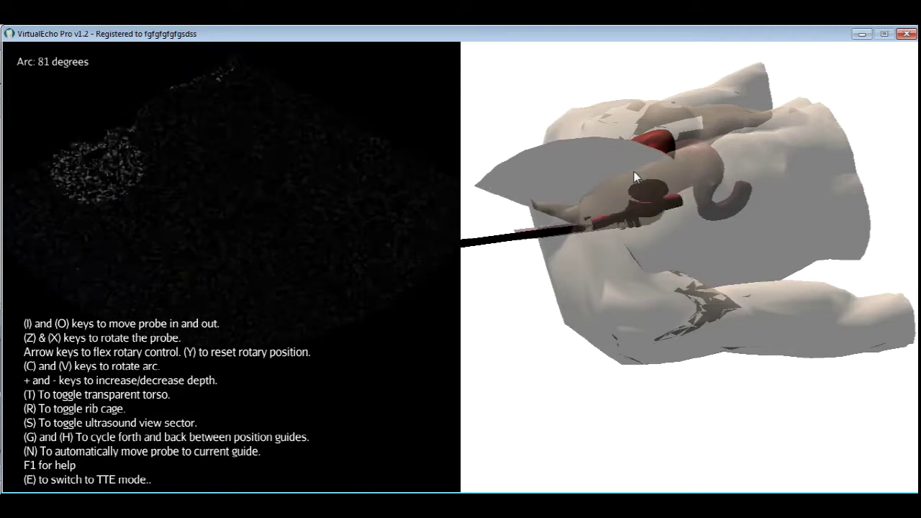
{"action": "key", "text": "v"}
{"action": "key", "text": "v"}
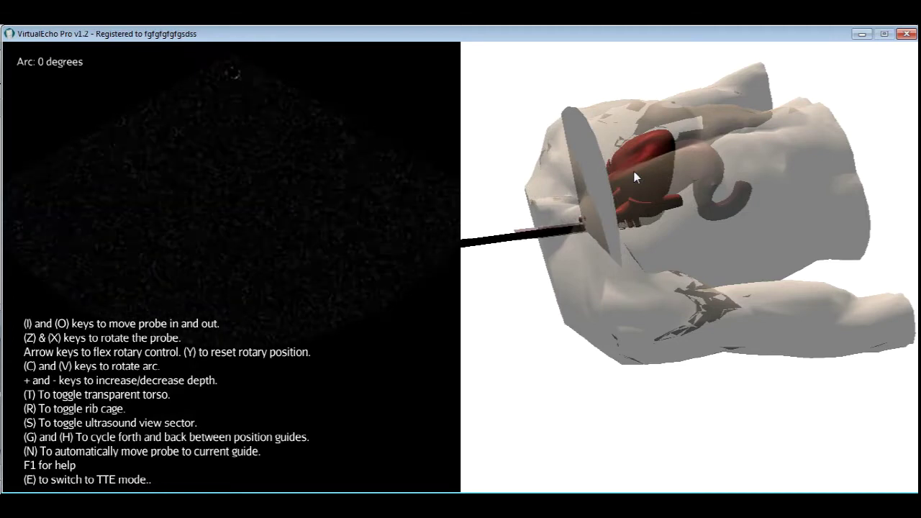
Sweep the ultrasound arc again to about 58 degrees and bring it back to 0 degrees.
{"action": "key", "text": "c"}
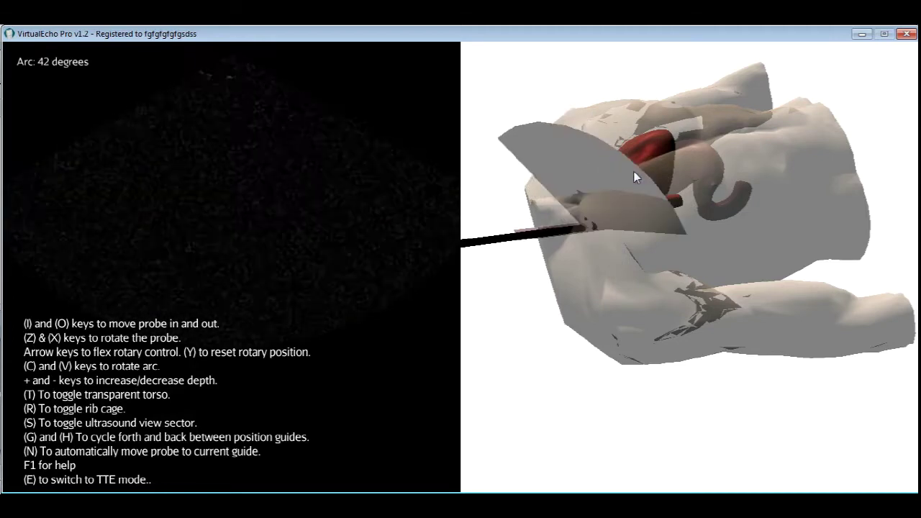
{"action": "key", "text": "c"}
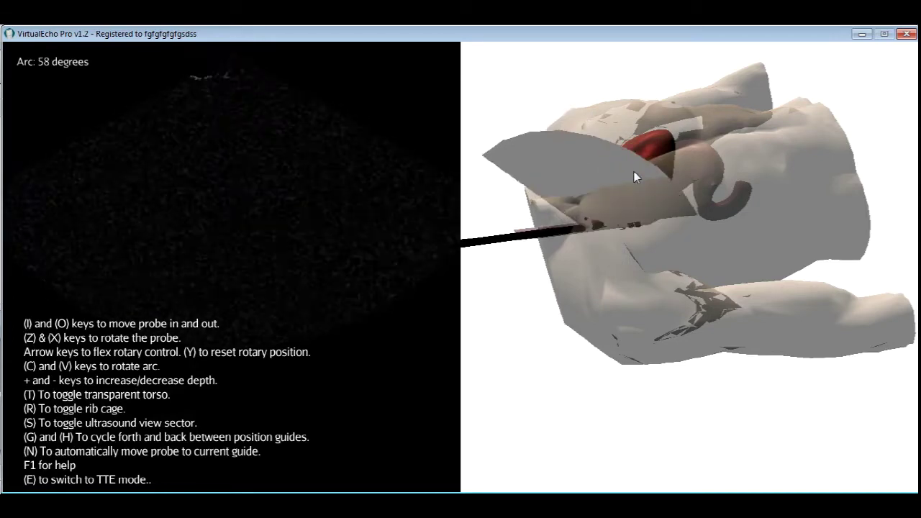
{"action": "key", "text": "v"}
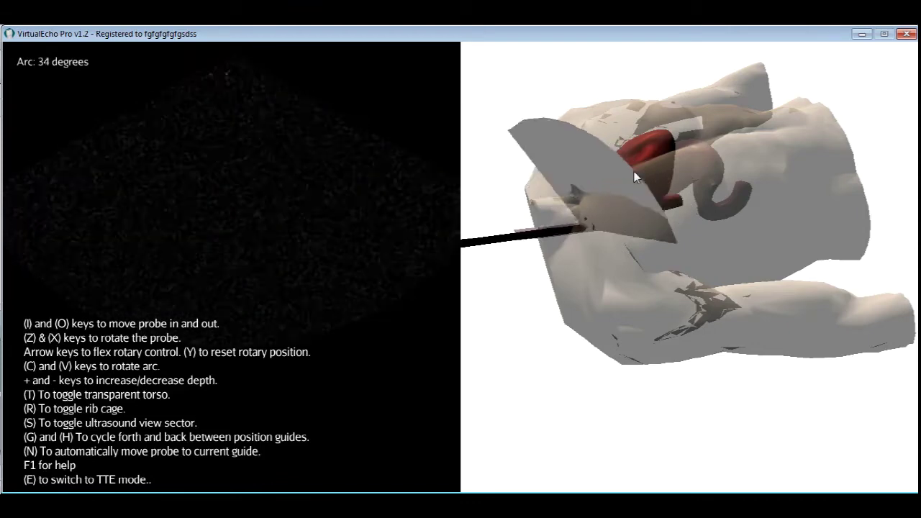
{"action": "key", "text": "v"}
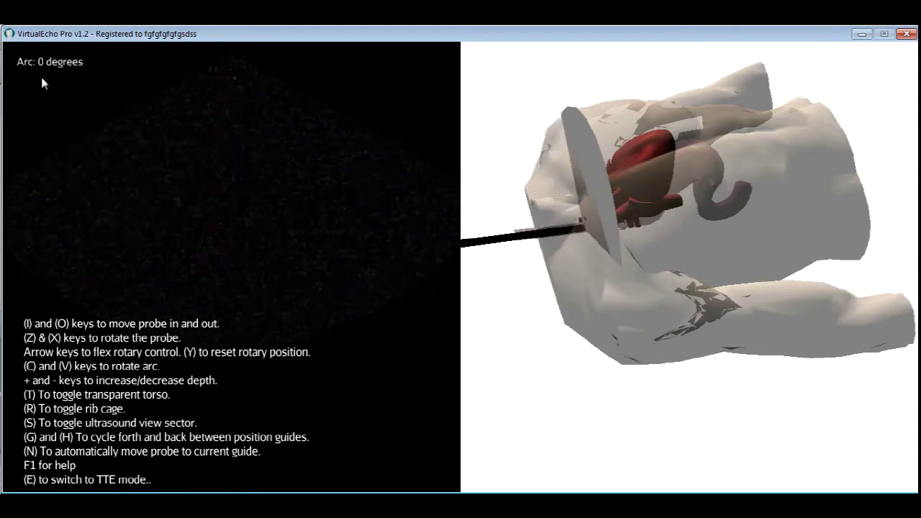
Rotate the probe about its own axis in both directions while viewing the torso from above the shoulders.
{"action": "scroll", "coordinate": [556, 336], "scroll_direction": "up", "scroll_amount": 2}
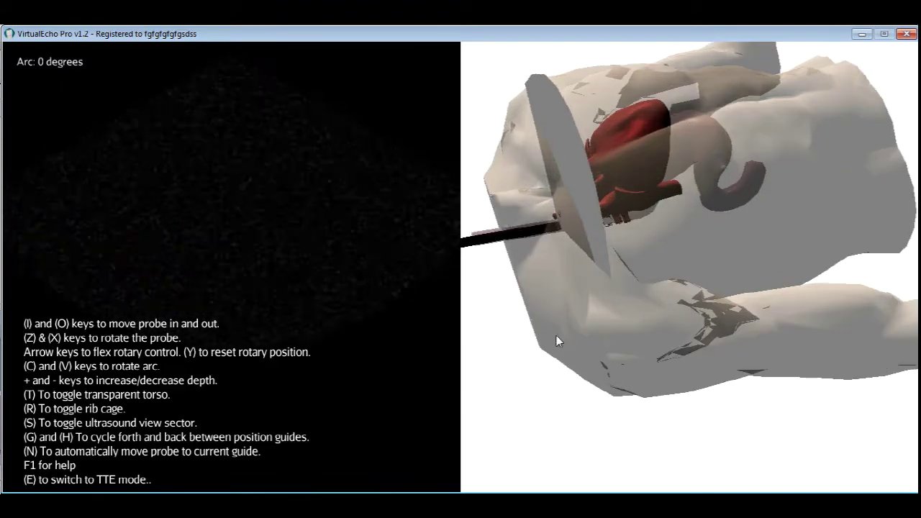
{"action": "scroll", "coordinate": [664, 178], "scroll_direction": "down", "scroll_amount": 2}
{"action": "left_click_drag", "start_coordinate": [664, 178], "coordinate": [693, 214]}
{"action": "scroll", "coordinate": [691, 224], "scroll_direction": "up", "scroll_amount": 2}
{"action": "left_click_drag", "start_coordinate": [694, 258], "coordinate": [711, 265]}
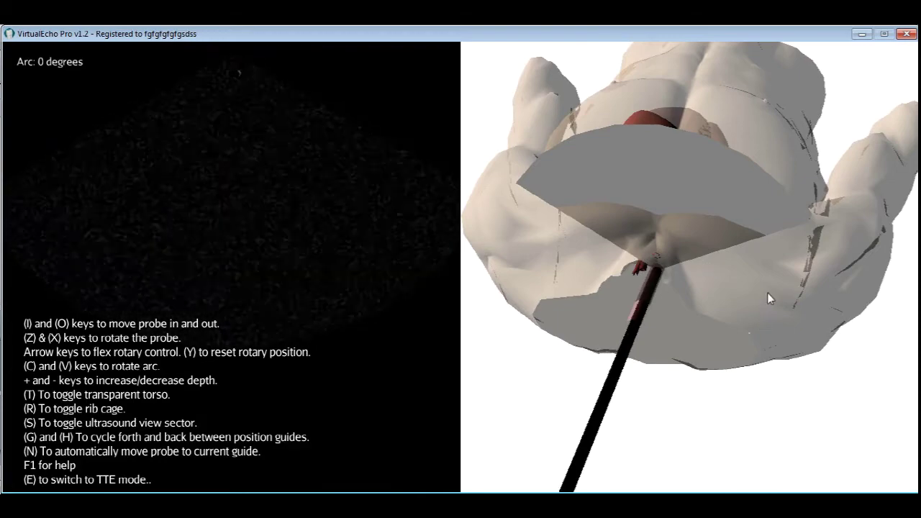
{"action": "left_click_drag", "start_coordinate": [767, 292], "coordinate": [675, 236]}
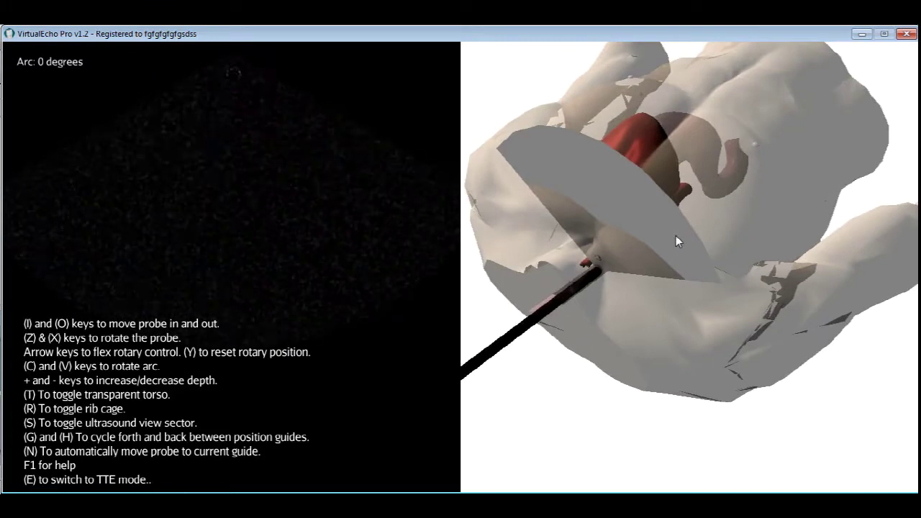
{"action": "key", "text": "z"}
{"action": "key", "text": "x"}
{"action": "key", "text": "z"}
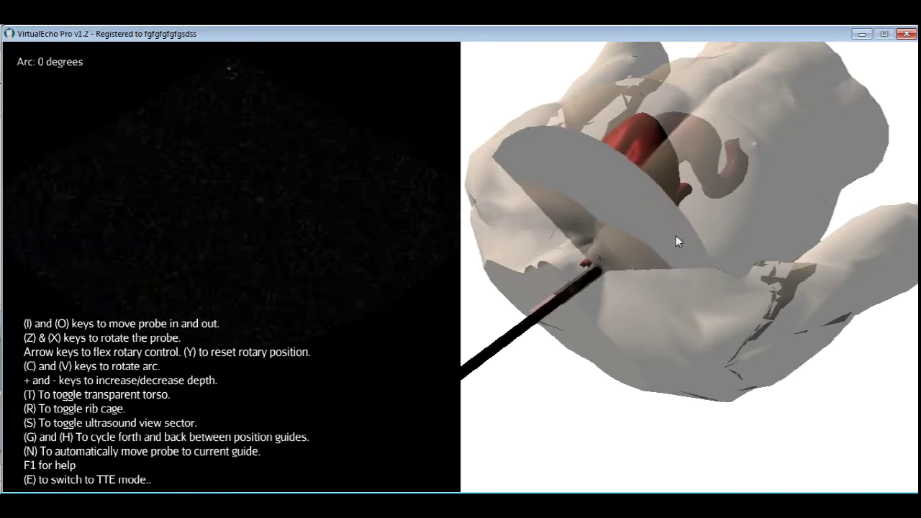
{"action": "key", "text": "z"}
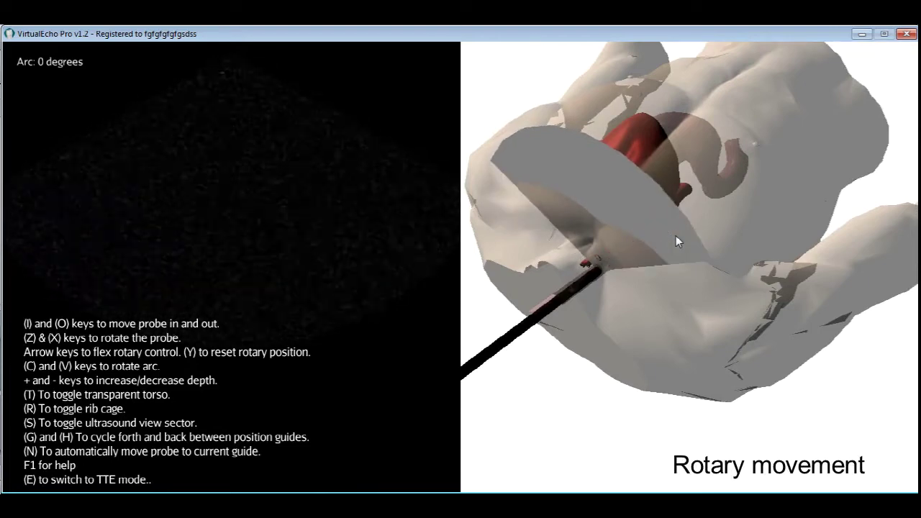
Flex the probe tip with the rotary control up and down as well as to the left and right.
{"action": "left_click_drag", "start_coordinate": [724, 296], "coordinate": [724, 297]}
{"action": "key", "text": "Up"}
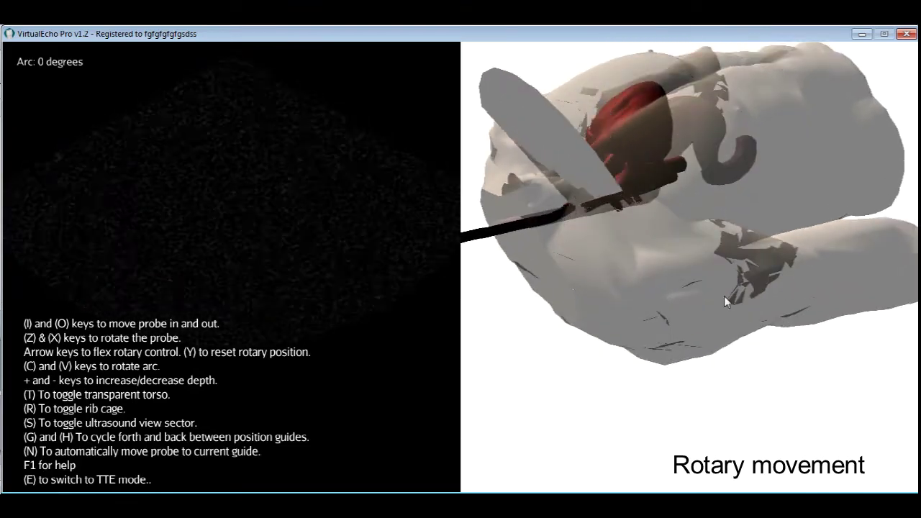
{"action": "key", "text": "Down"}
{"action": "key", "text": "Left"}
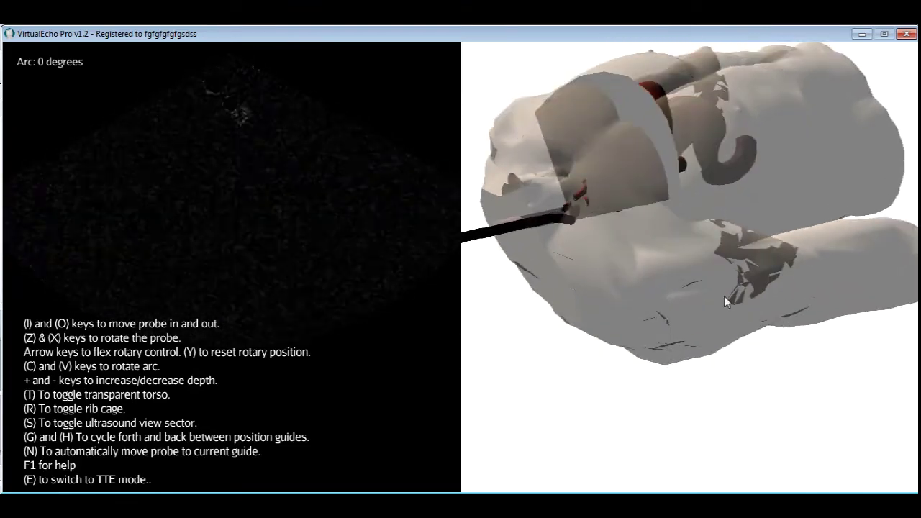
{"action": "key", "text": "Left"}
{"action": "key", "text": "Left"}
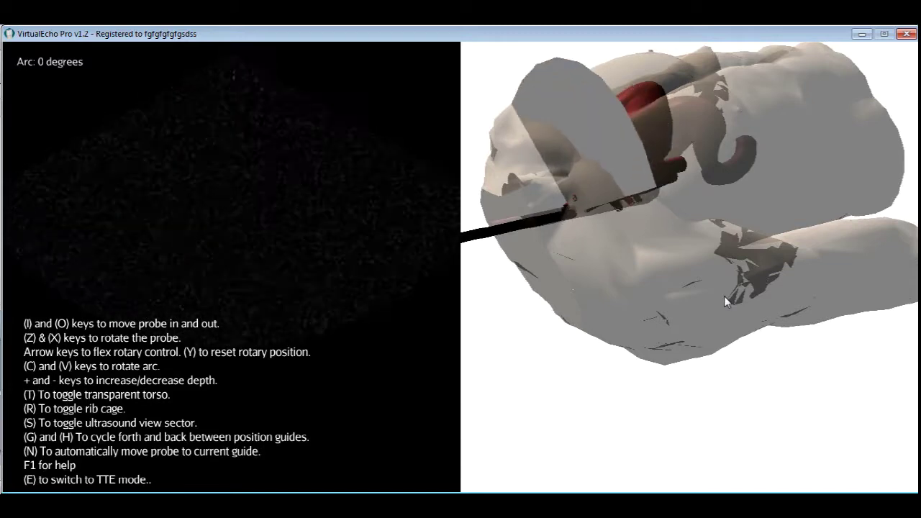
{"action": "key", "text": "Right"}
{"action": "key", "text": "Left"}
{"action": "key", "text": "Right"}
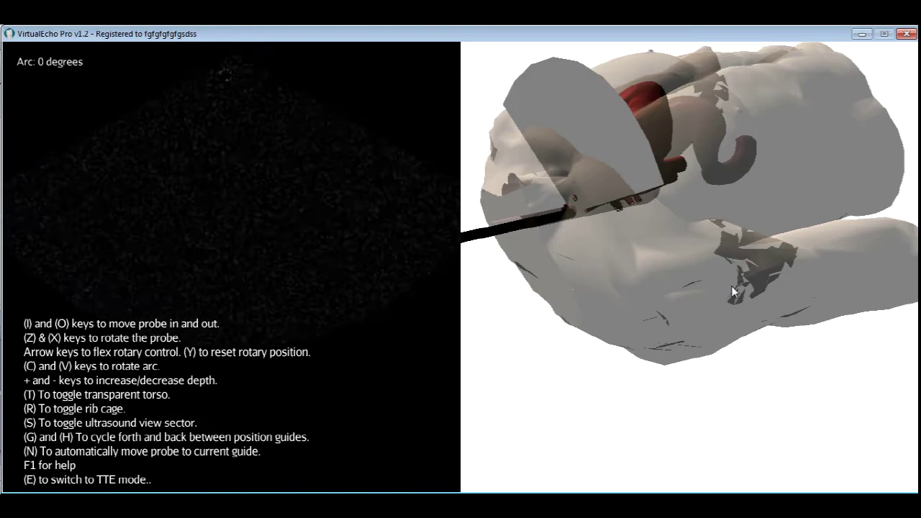
Face the torso from the front and reset the probe's rotary position.
{"action": "left_click_drag", "start_coordinate": [731, 286], "coordinate": [726, 182]}
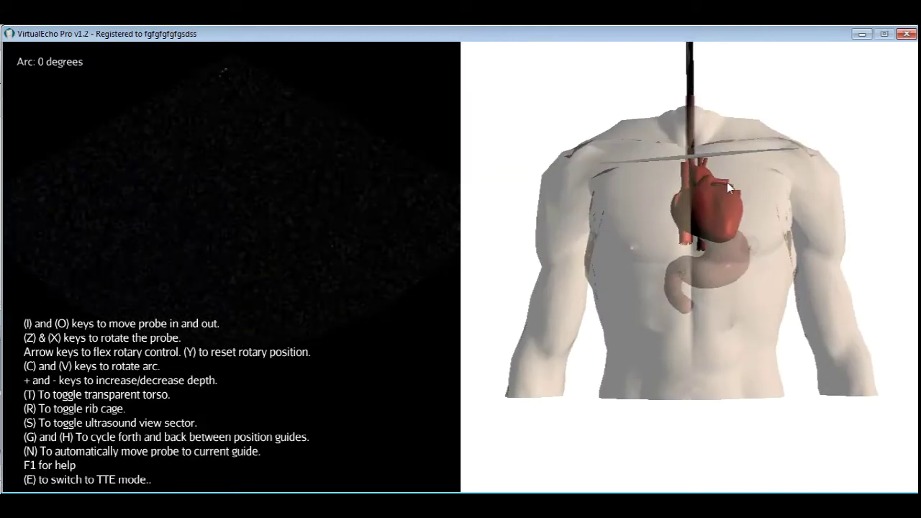
{"action": "key", "text": "y"}
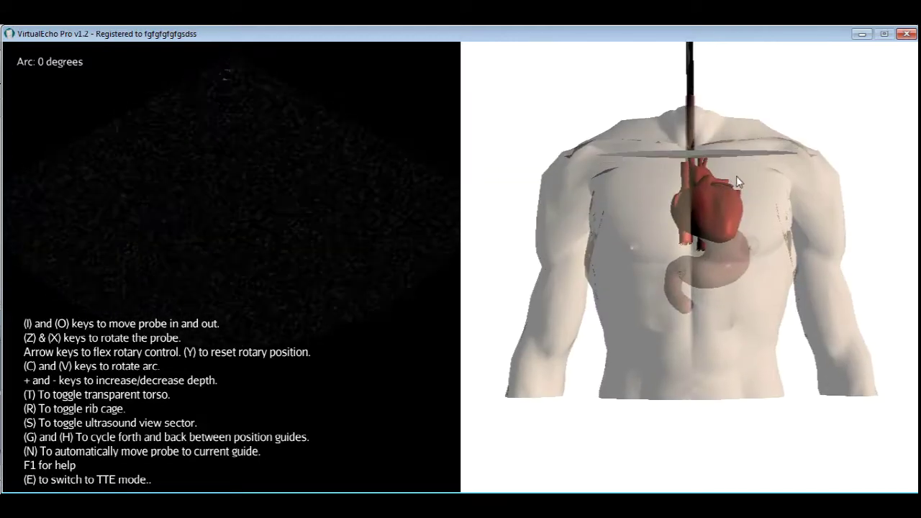
Choose the Mid-esophageal 2-chamber position guide and automatically move the probe to it.
{"action": "left_click_drag", "start_coordinate": [738, 168], "coordinate": [706, 210]}
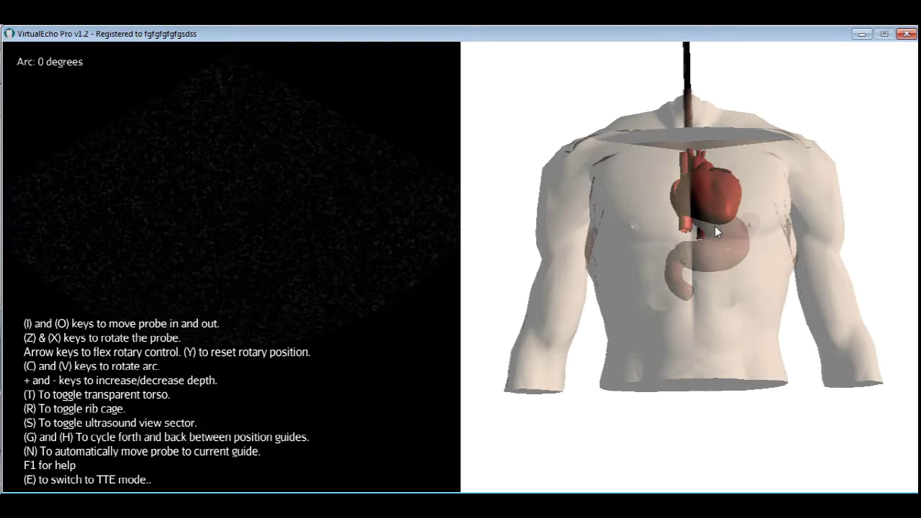
{"action": "key", "text": "g"}
{"action": "key", "text": "g"}
{"action": "key", "text": "g"}
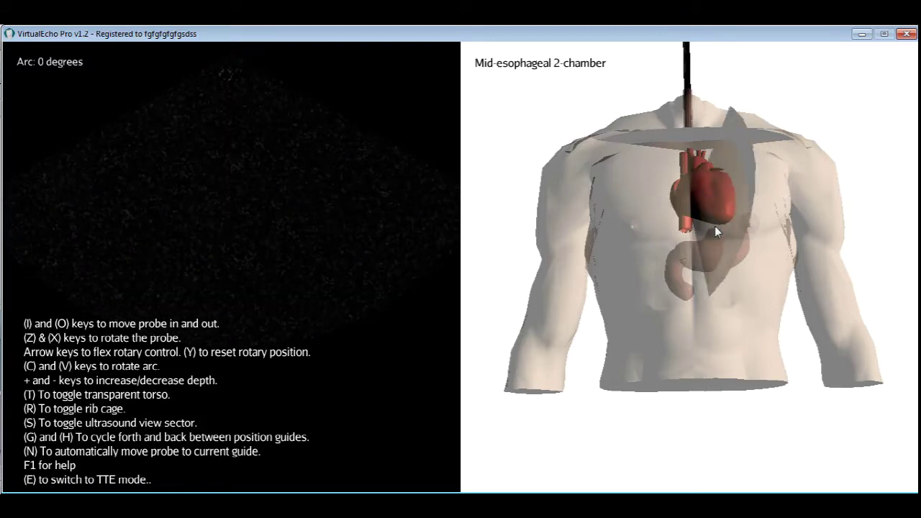
{"action": "key", "text": "n"}
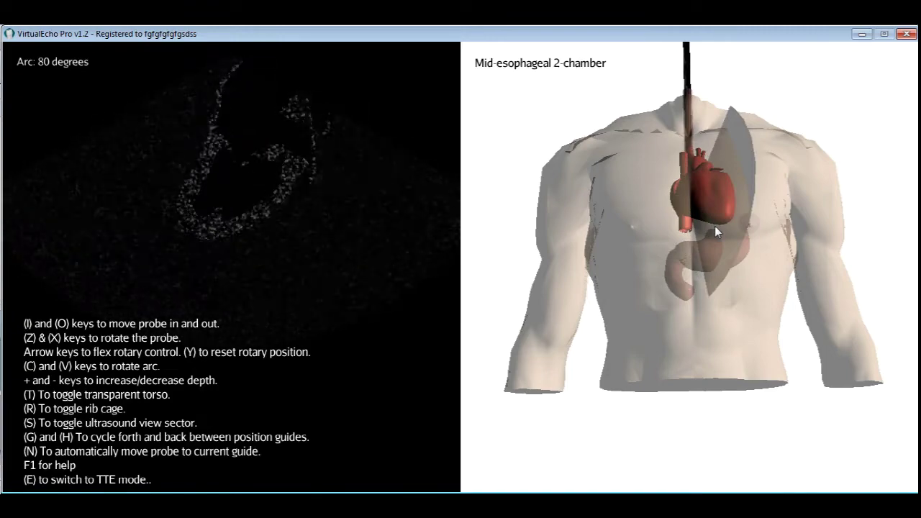
Cycle through the remaining upper-esophageal and transgastric position guides, past Transgastric RV inflow, until no guide is selected.
{"action": "key", "text": "g"}
{"action": "key", "text": "g"}
{"action": "key", "text": "g"}
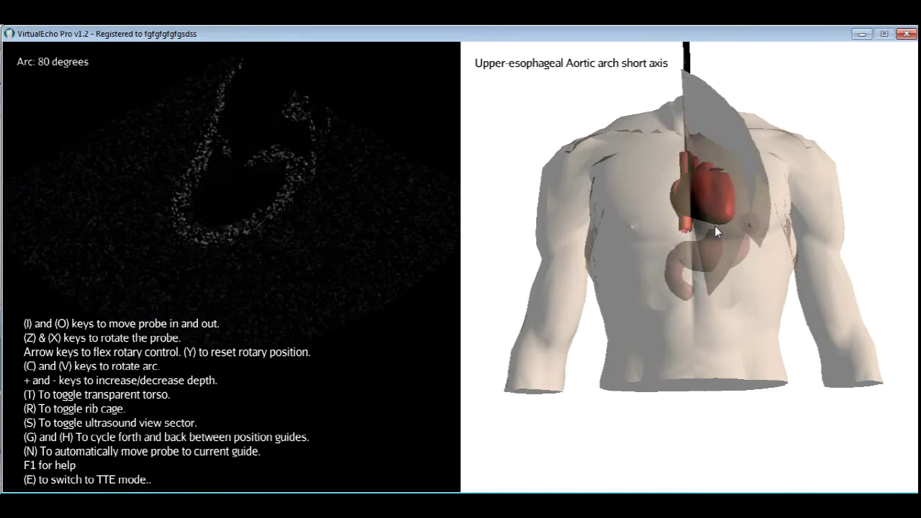
{"action": "key", "text": "g"}
{"action": "key", "text": "g"}
{"action": "key", "text": "g"}
{"action": "key", "text": "g"}
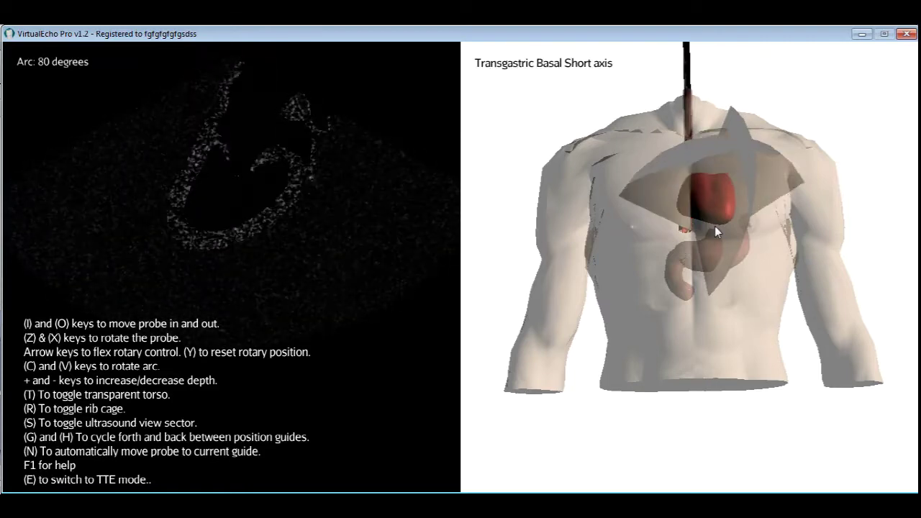
{"action": "key", "text": "g"}
{"action": "key", "text": "g"}
{"action": "key", "text": "g"}
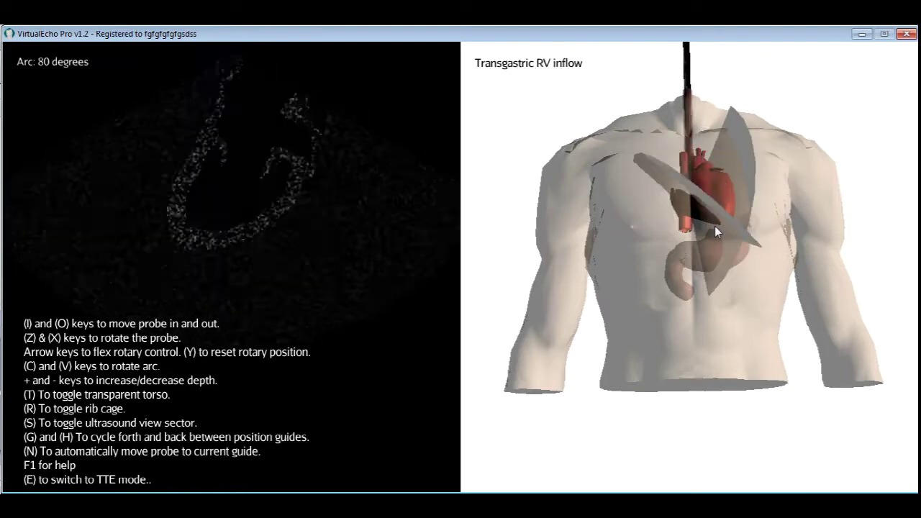
{"action": "key", "text": "g"}
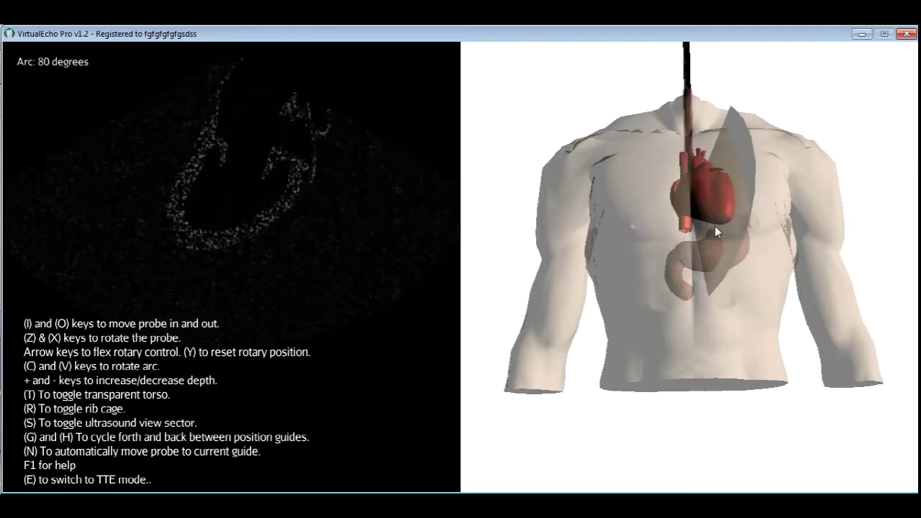
Flex the probe tip upward and bring the arc back to 0 degrees.
{"action": "key", "text": "Up"}
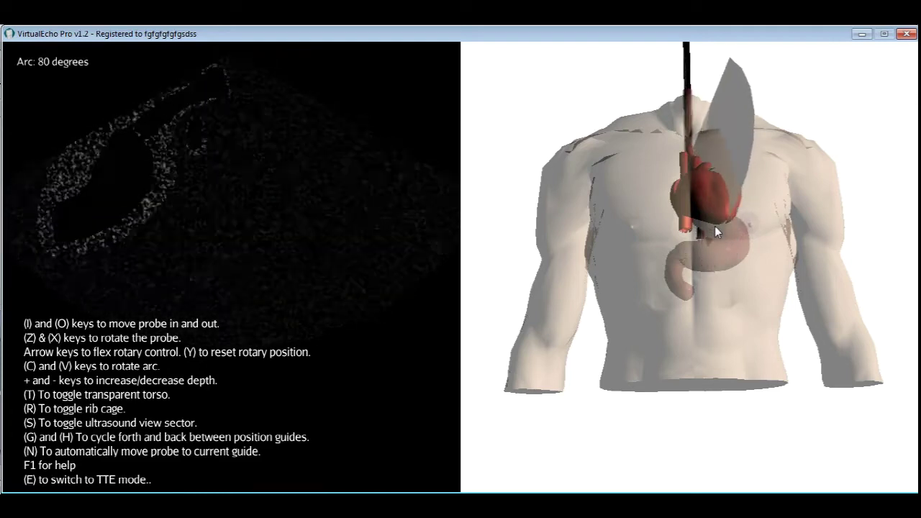
{"action": "key", "text": "v"}
{"action": "key", "text": "v"}
{"action": "key", "text": "v"}
{"action": "key", "text": "v"}
{"action": "key", "text": "v"}
{"action": "key", "text": "v"}
{"action": "key", "text": "v"}
{"action": "key", "text": "v"}
{"action": "key", "text": "v"}
{"action": "key", "text": "v"}
{"action": "key", "text": "v"}
{"action": "key", "text": "v"}
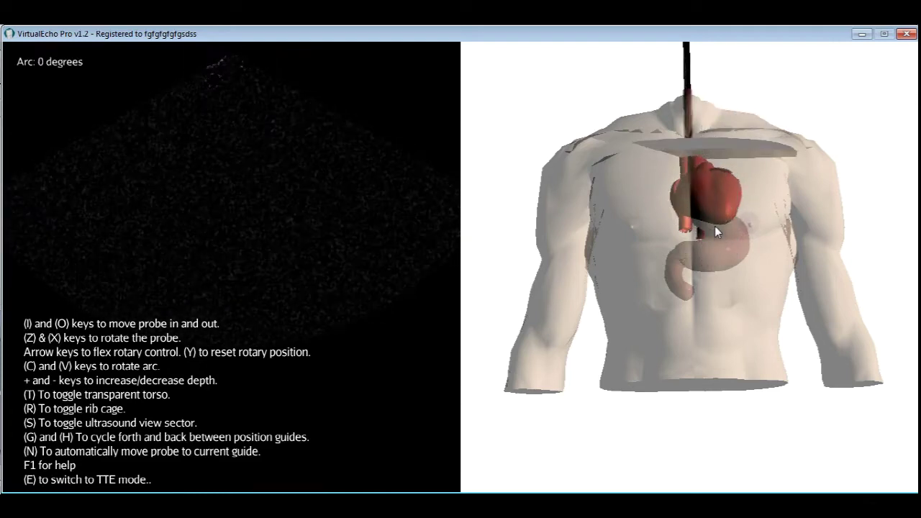
Rotate the probe slightly and advance it toward the heart for the Mid-Esophageal 4-chamber view.
{"action": "key", "text": "z"}
{"action": "key", "text": "z"}
{"action": "key", "text": "z"}
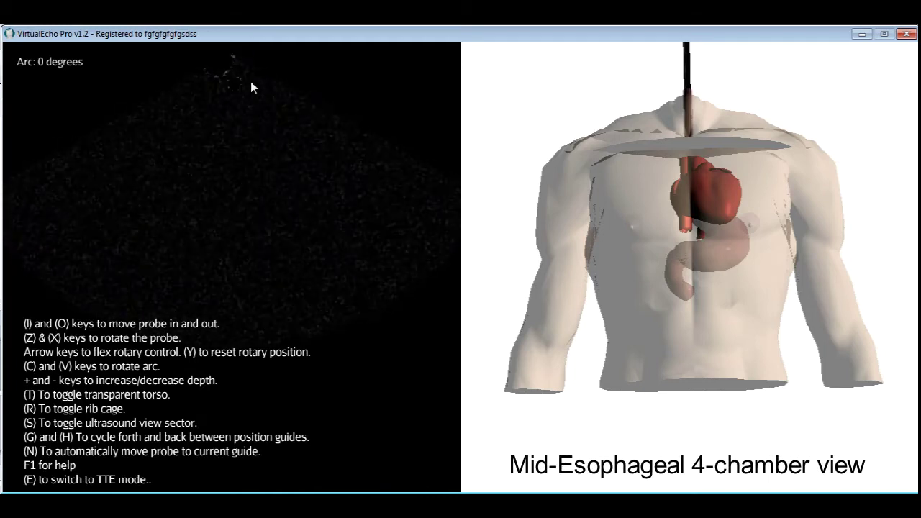
{"action": "key", "text": "i"}
{"action": "key", "text": "i"}
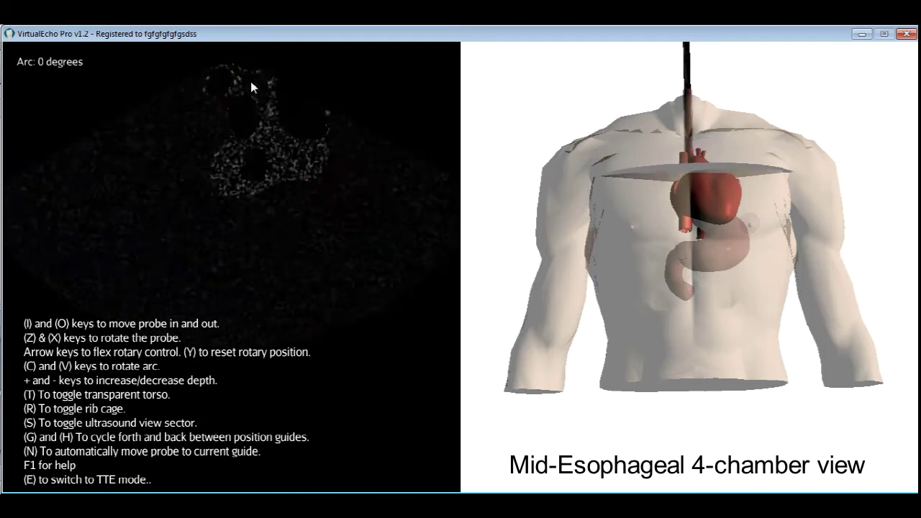
{"action": "key", "text": "i"}
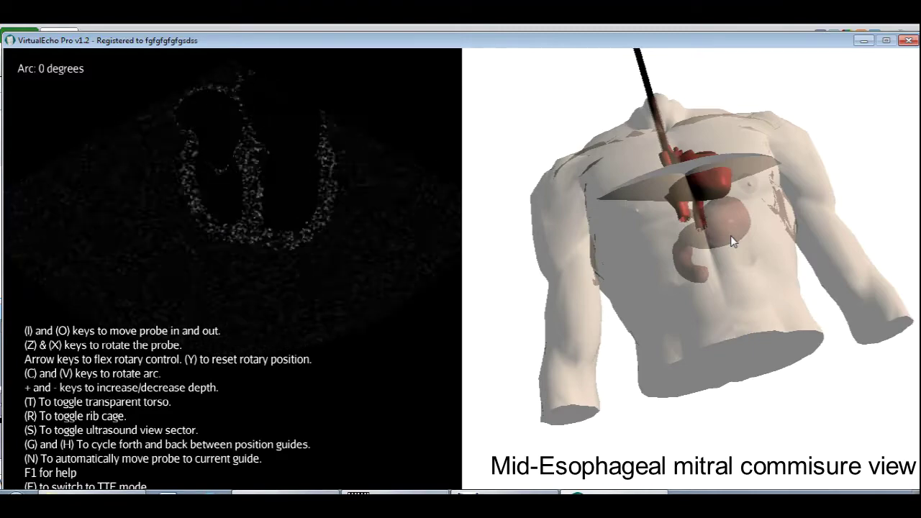
Rotate the probe back and forth in small amounts to adjust the four-chamber image at 0 degrees arc.
{"action": "key", "text": "z"}
{"action": "key", "text": "x"}
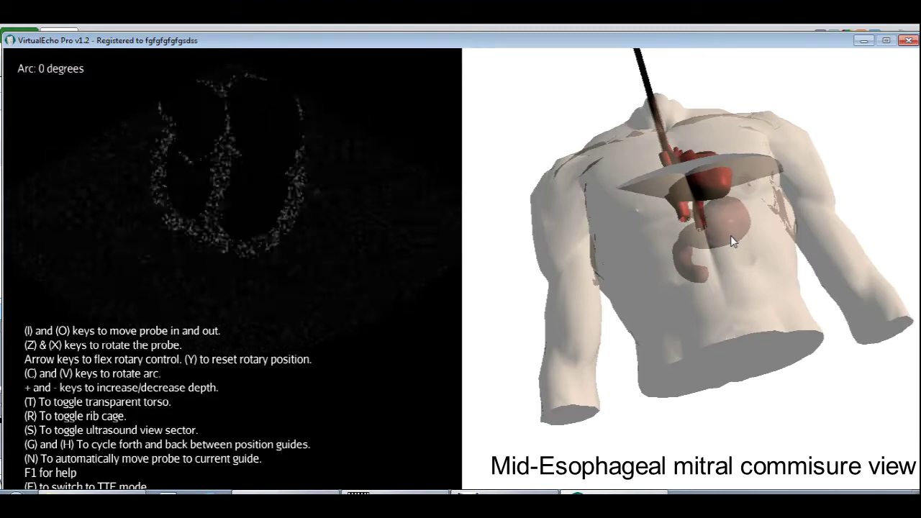
{"action": "key", "text": "x"}
{"action": "key", "text": "z"}
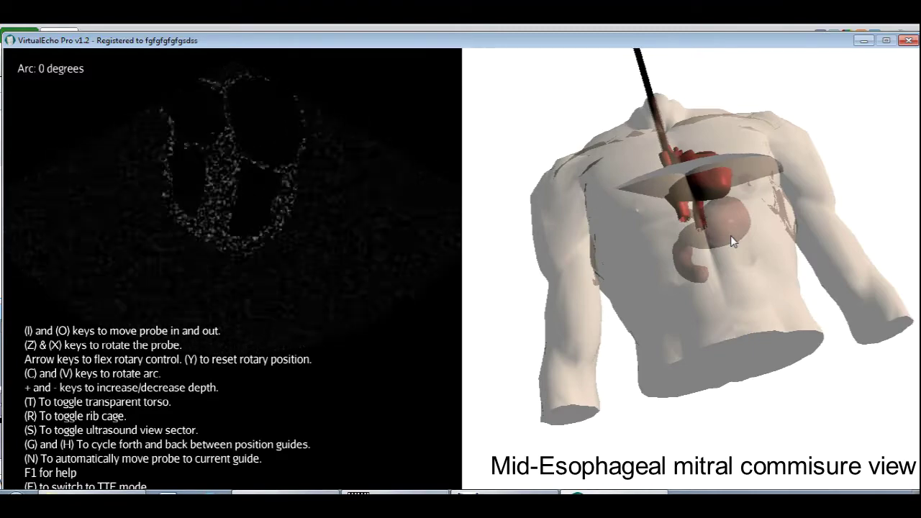
{"action": "key", "text": "x"}
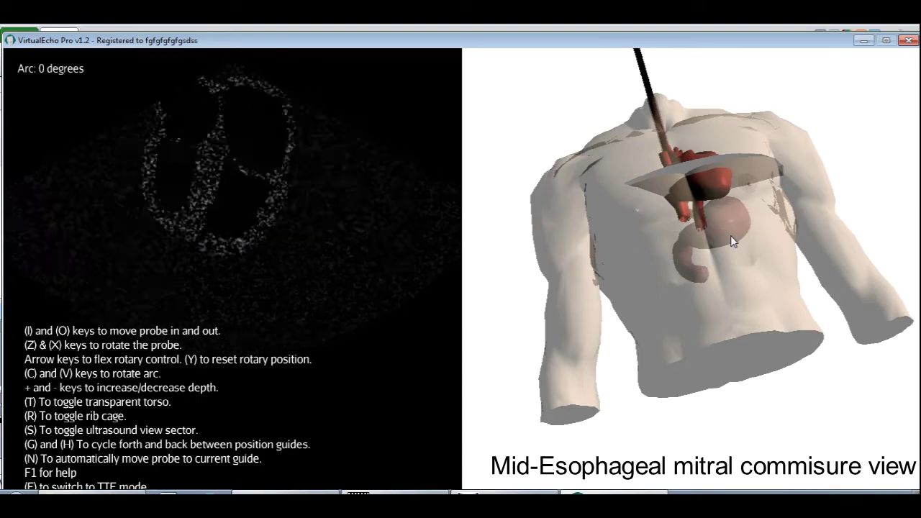
Increase the arc to 60 degrees and settle it at 50 degrees for the Mid-Esophageal mitral commissure view.
{"action": "key", "text": "c"}
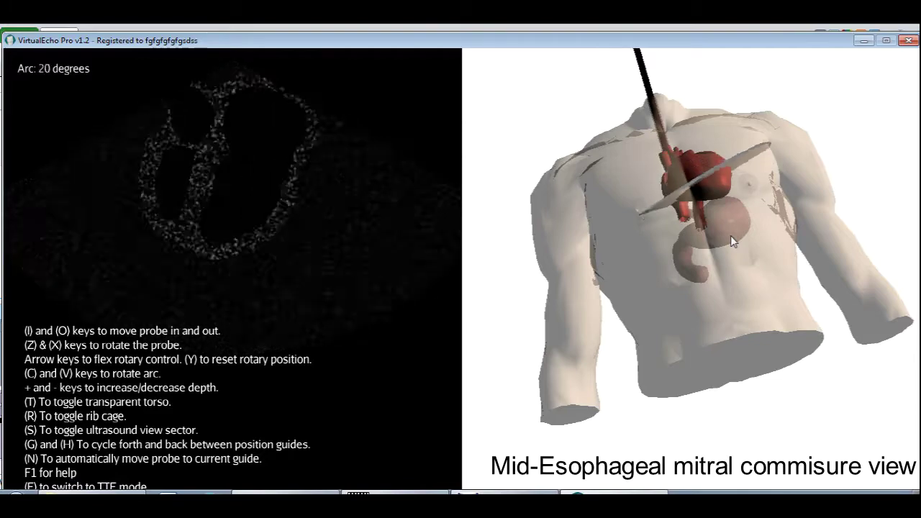
{"action": "key", "text": "c"}
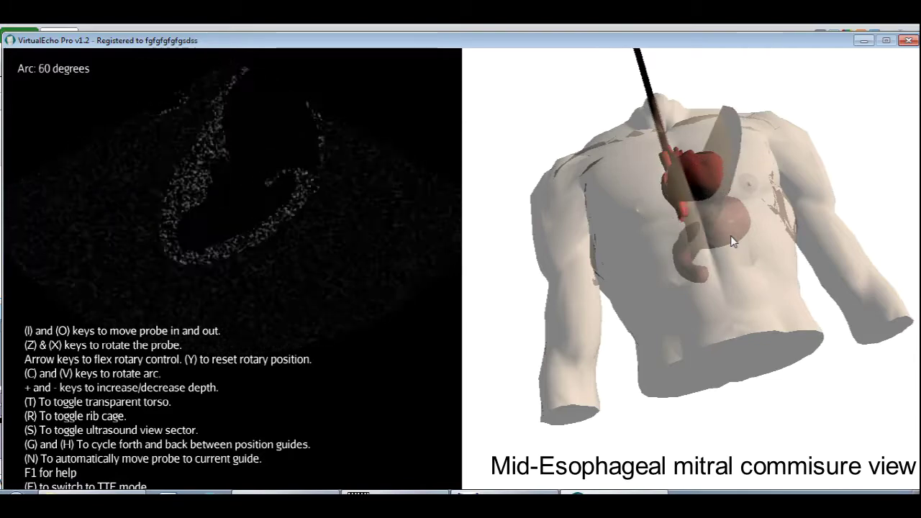
{"action": "key", "text": "v"}
{"action": "key", "text": "v"}
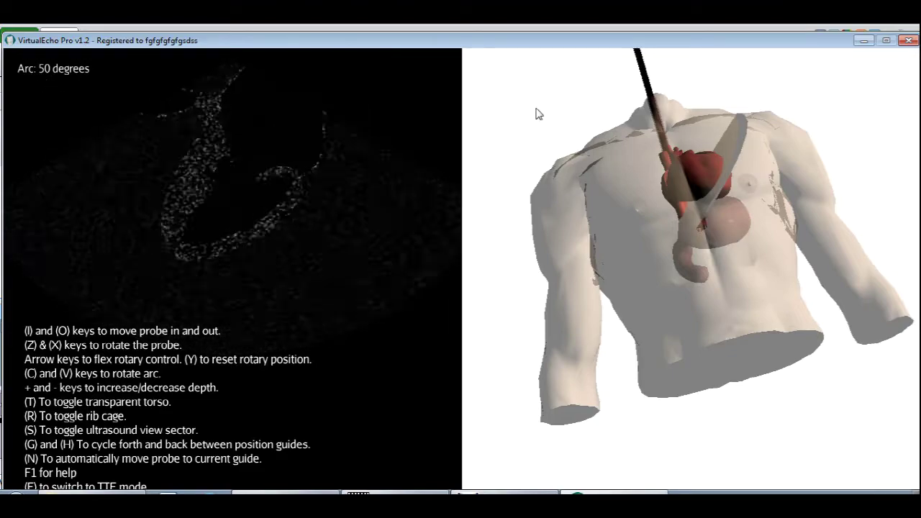
Increase the arc through 56 to 71 degrees for the Mid-Esophageal 2-chamber view.
{"action": "key", "text": "g"}
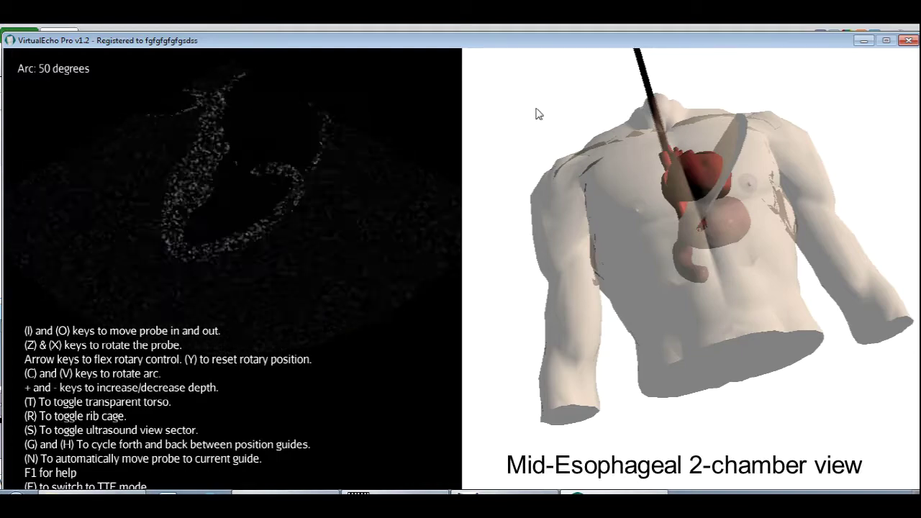
{"action": "key", "text": "v"}
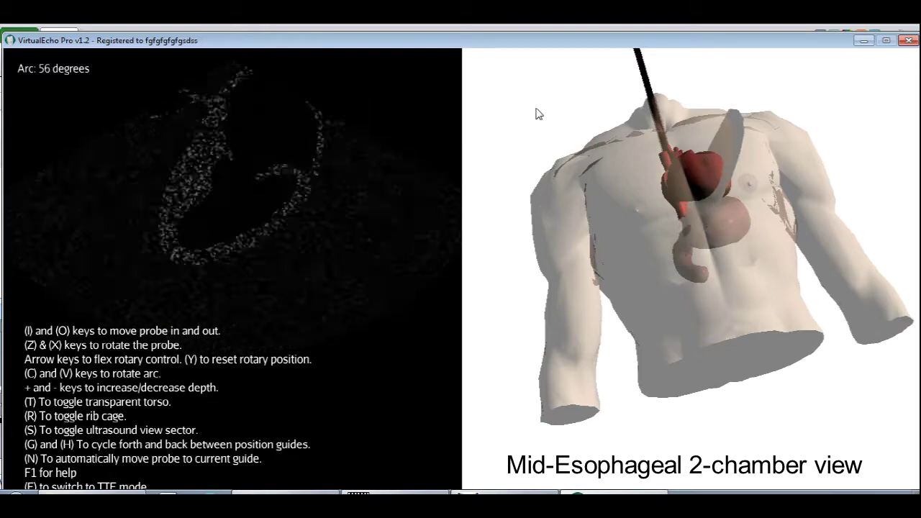
{"action": "key", "text": "c"}
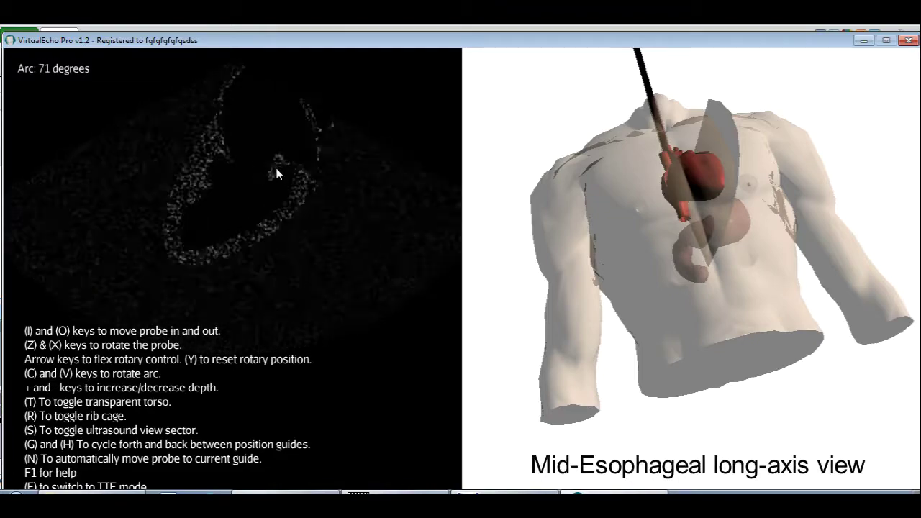
Increase the arc further to 111 degrees for the Mid-Esophageal long-axis view.
{"action": "key", "text": "v"}
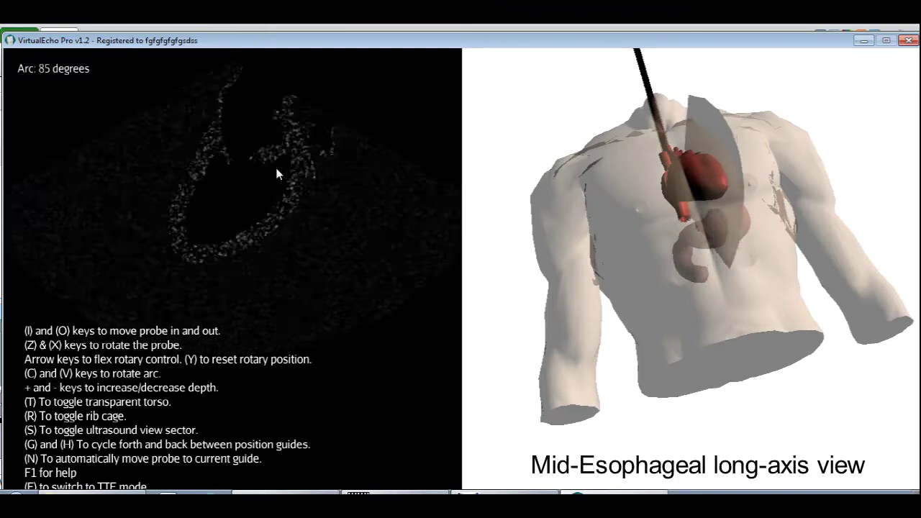
{"action": "key", "text": "c"}
{"action": "key", "text": "c"}
{"action": "key", "text": "c"}
{"action": "key", "text": "c"}
{"action": "key", "text": "c"}
{"action": "key", "text": "c"}
{"action": "key", "text": "c"}
{"action": "key", "text": "c"}
{"action": "key", "text": "c"}
{"action": "key", "text": "c"}
{"action": "key", "text": "c"}
{"action": "key", "text": "c"}
{"action": "key", "text": "c"}
{"action": "key", "text": "c"}
{"action": "key", "text": "c"}
{"action": "key", "text": "c"}
{"action": "key", "text": "c"}
{"action": "key", "text": "c"}
{"action": "key", "text": "c"}
{"action": "key", "text": "c"}
{"action": "key", "text": "v"}
{"action": "key", "text": "v"}
{"action": "key", "text": "v"}
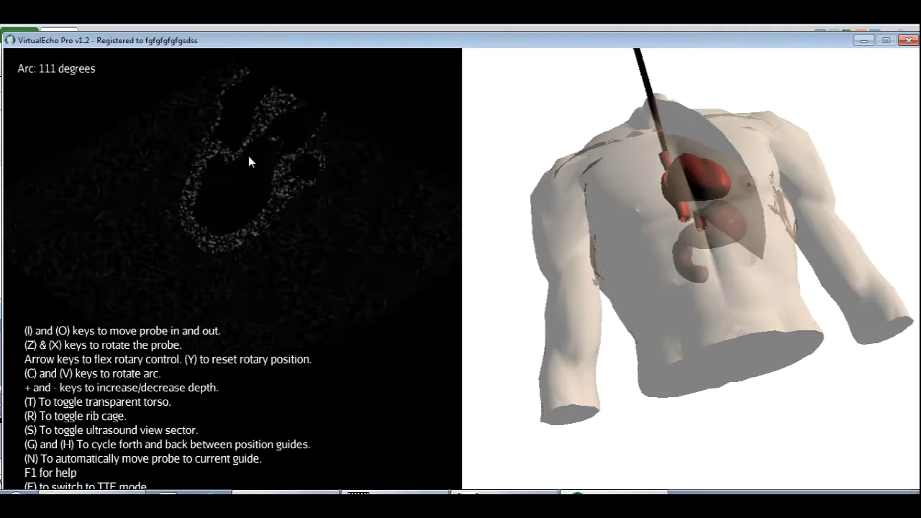
Set the arc to 64 degrees and rotate the probe for the Mid-Esophageal RV inflow-outflow view.
{"action": "key", "text": "g"}
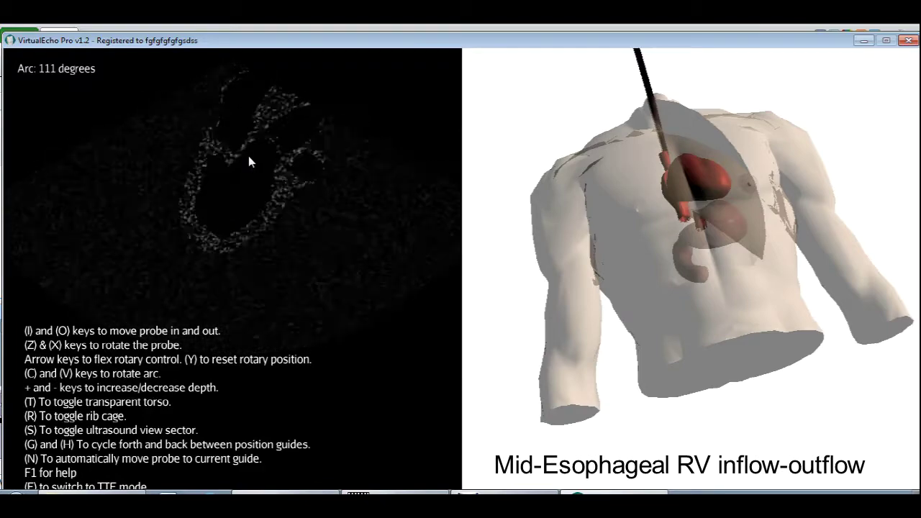
{"action": "key", "text": "c"}
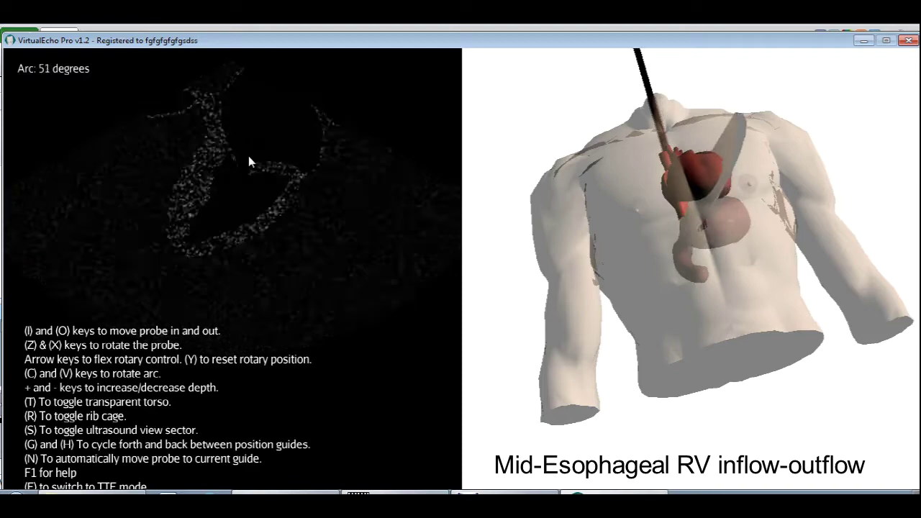
{"action": "key", "text": "v"}
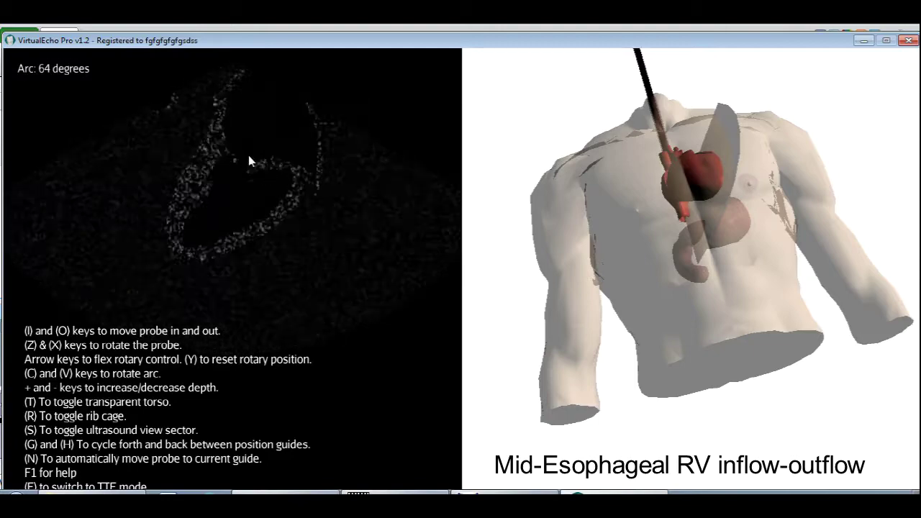
{"action": "key", "text": "z"}
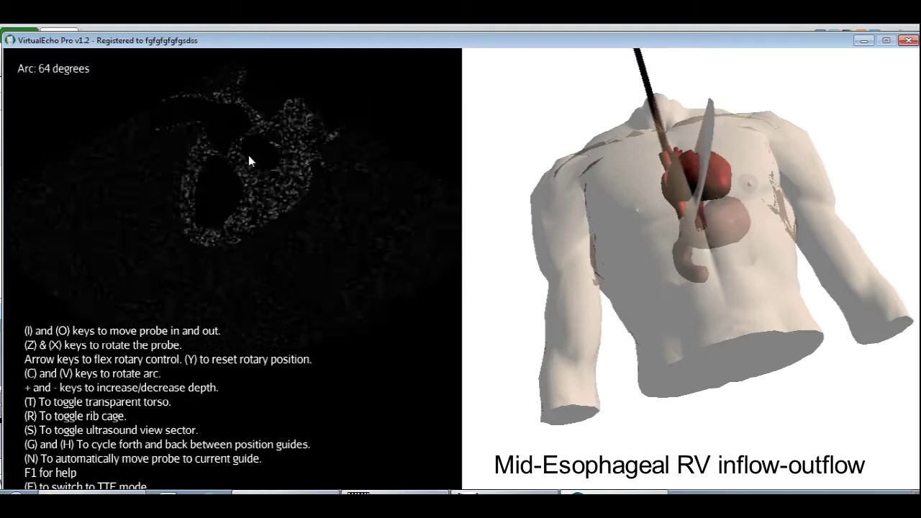
{"action": "key", "text": "z"}
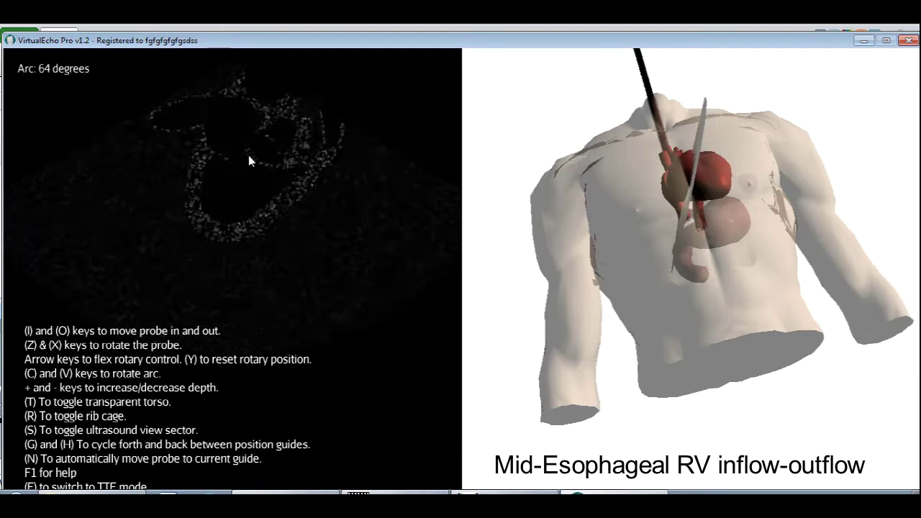
{"action": "key", "text": "z"}
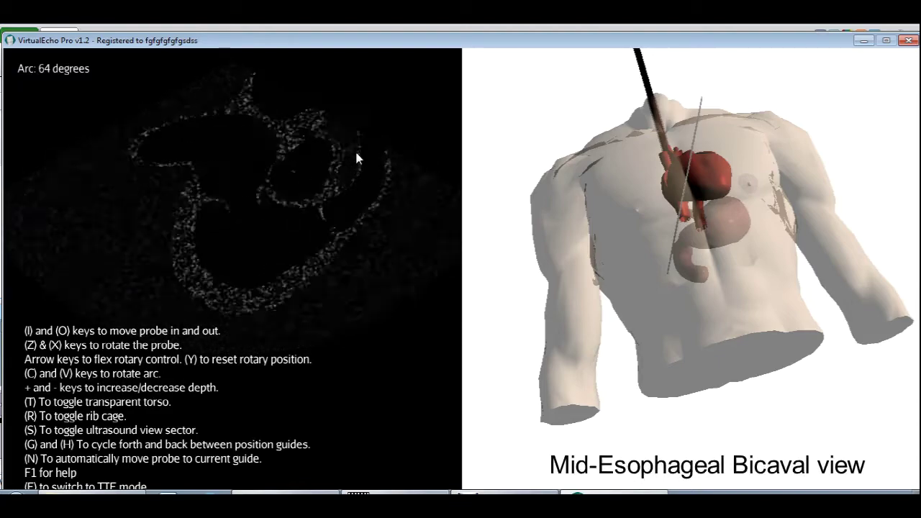
Set the arc to 90 degrees and rotate the probe for the Mid-Esophageal Bicaval view.
{"action": "key", "text": "v"}
{"action": "key", "text": "c"}
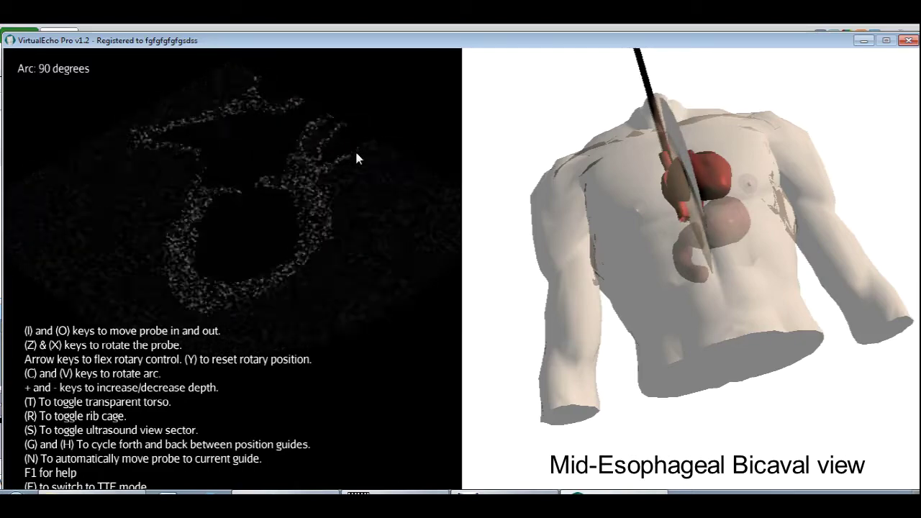
{"action": "key", "text": "z"}
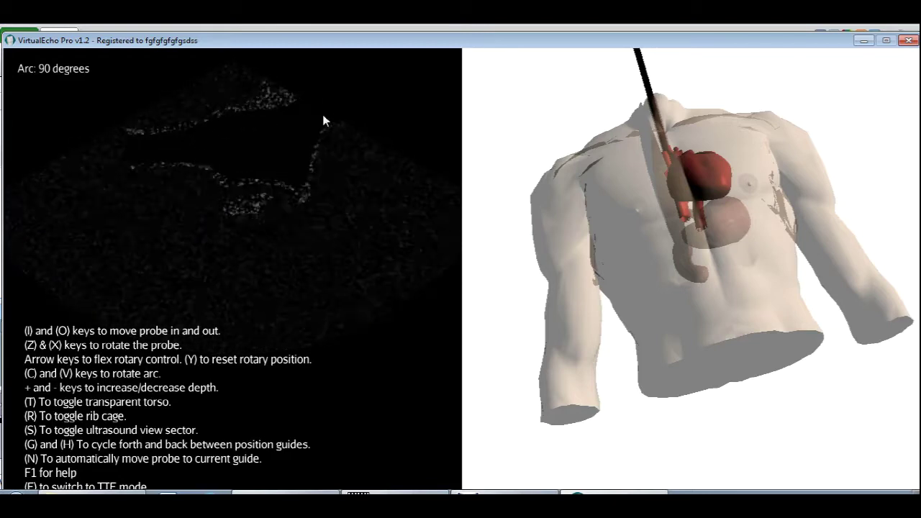
Increase the arc to 103 degrees for the Mid-Esophageal ascending aortic long-axis view, with the torso seen obliquely.
{"action": "key", "text": "g"}
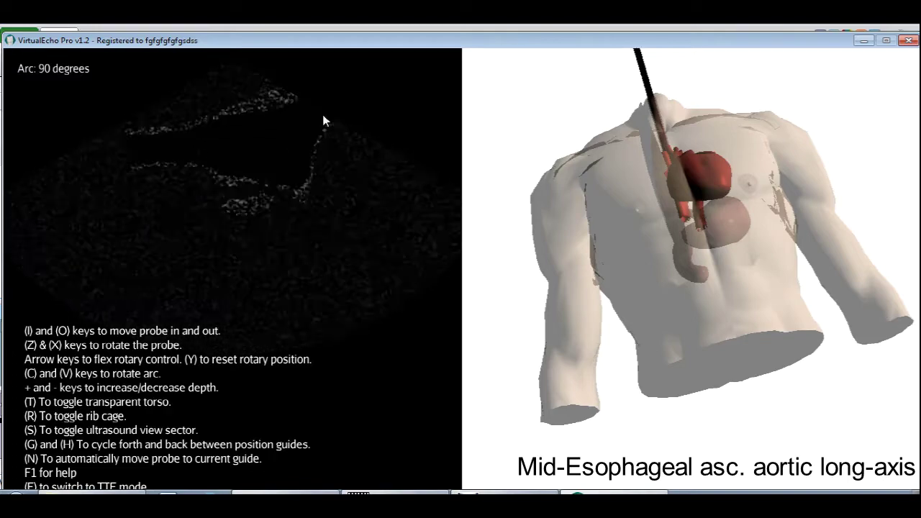
{"action": "left_click_drag", "start_coordinate": [559, 198], "coordinate": [643, 212]}
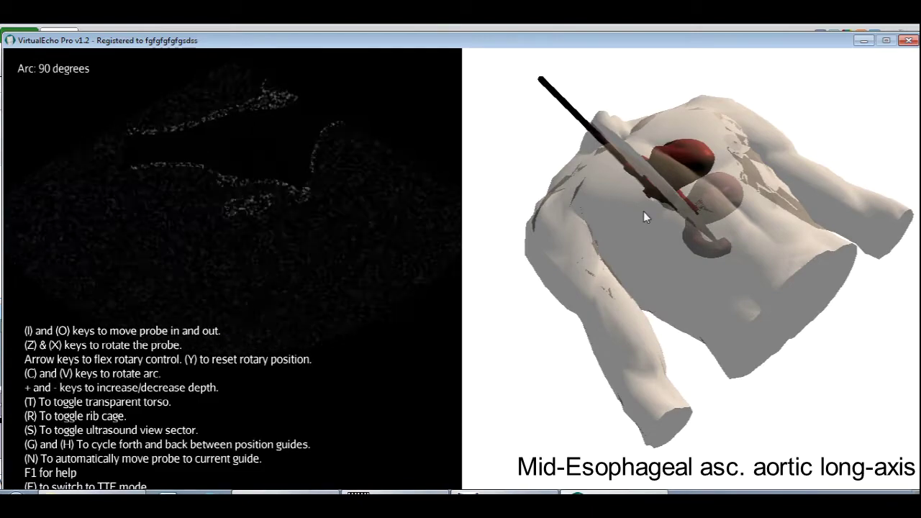
{"action": "key", "text": "v"}
{"action": "key", "text": "v"}
{"action": "key", "text": "v"}
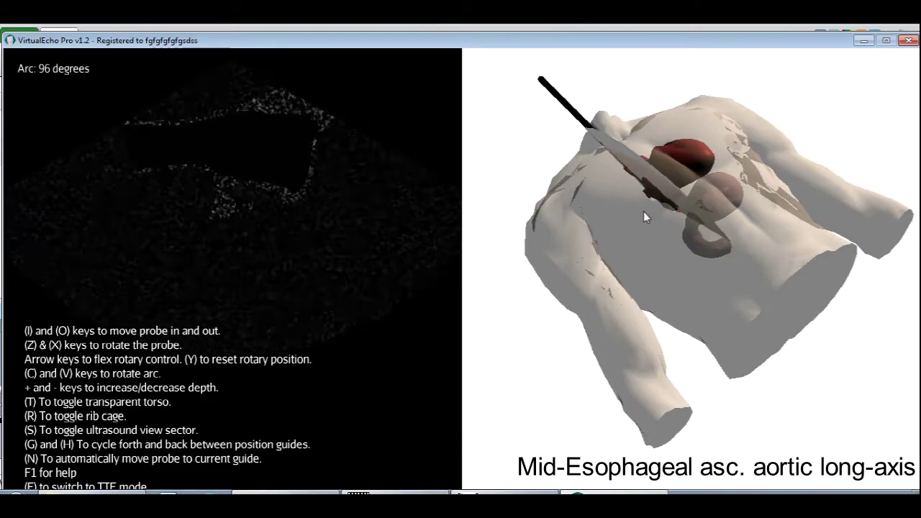
{"action": "key", "text": "c"}
{"action": "key", "text": "c"}
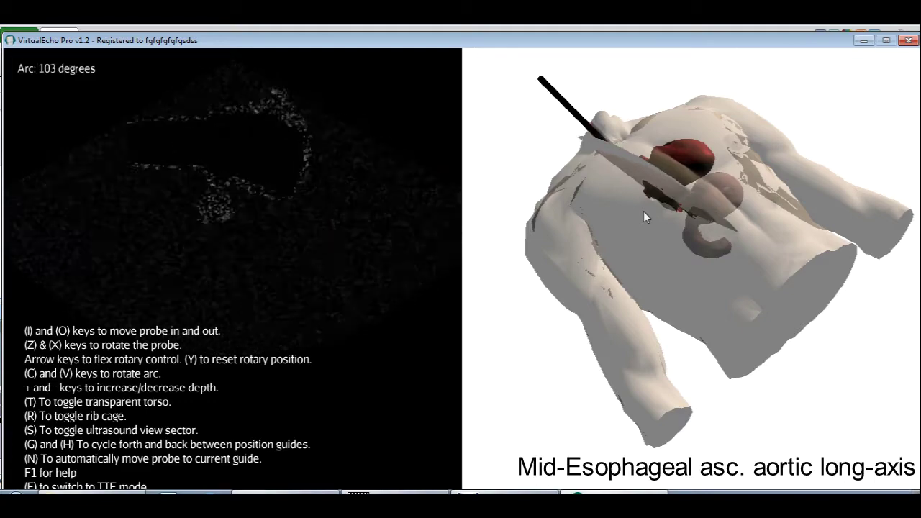
Rotate the probe at 103 degrees arc to bring the ascending aorta into the long-axis image.
{"action": "left_click_drag", "start_coordinate": [678, 271], "coordinate": [745, 256]}
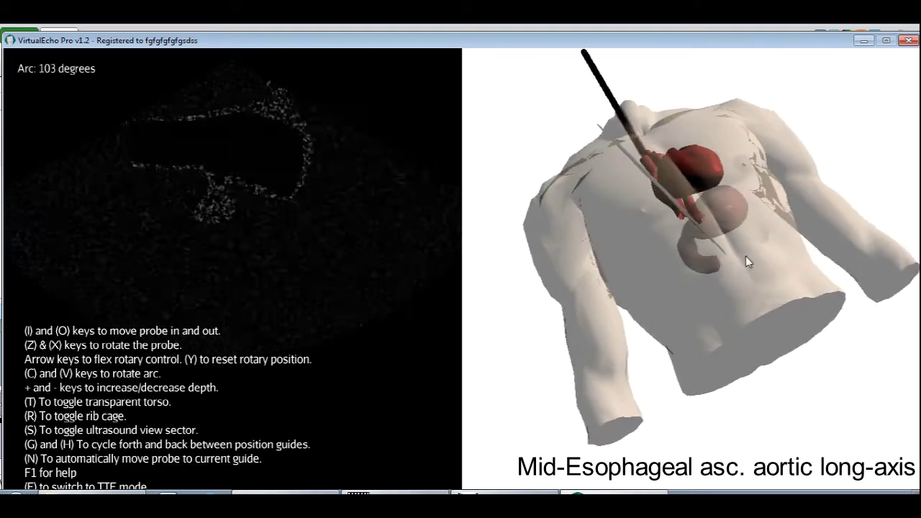
{"action": "key", "text": "x"}
{"action": "key", "text": "x"}
{"action": "key", "text": "x"}
{"action": "key", "text": "x"}
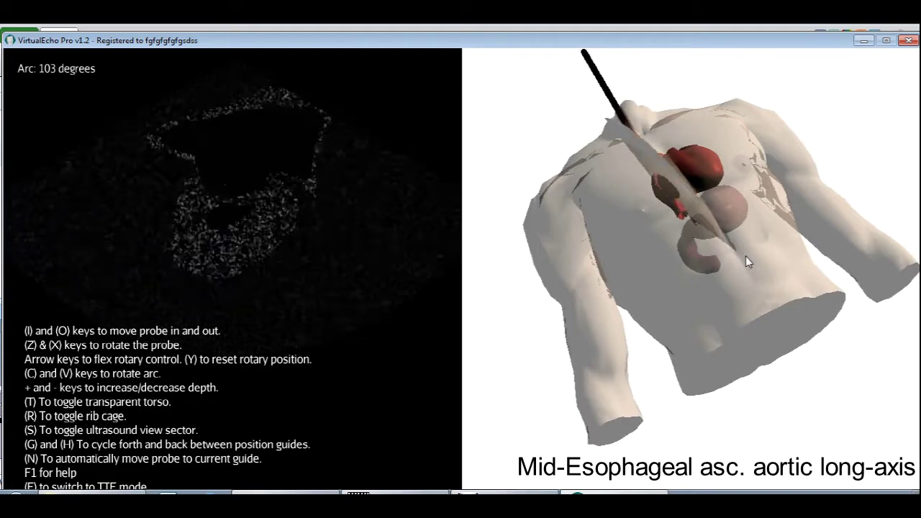
{"action": "key", "text": "z"}
{"action": "key", "text": "z"}
{"action": "key", "text": "z"}
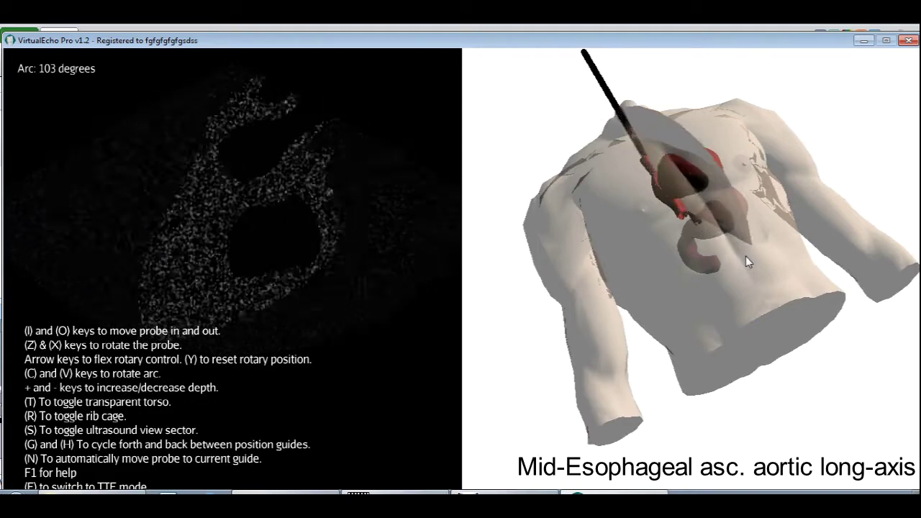
{"action": "key", "text": "z"}
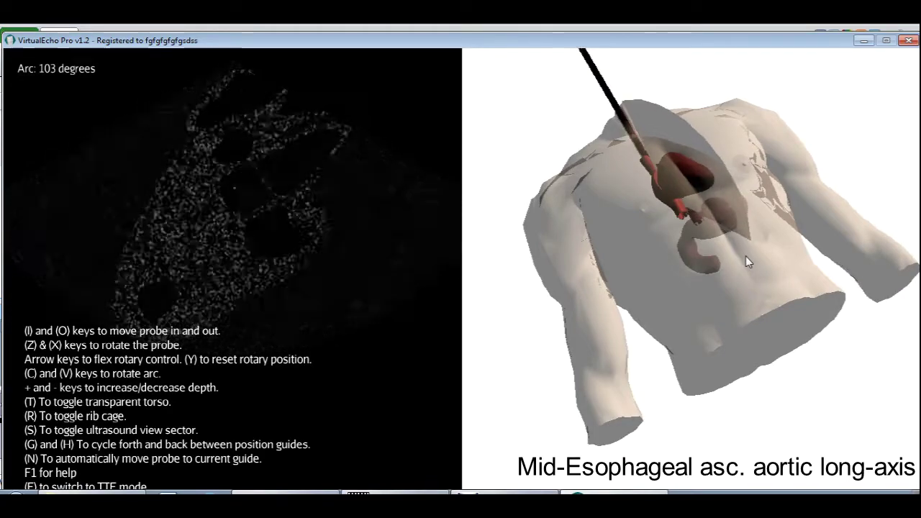
{"action": "key", "text": "z"}
{"action": "key", "text": "z"}
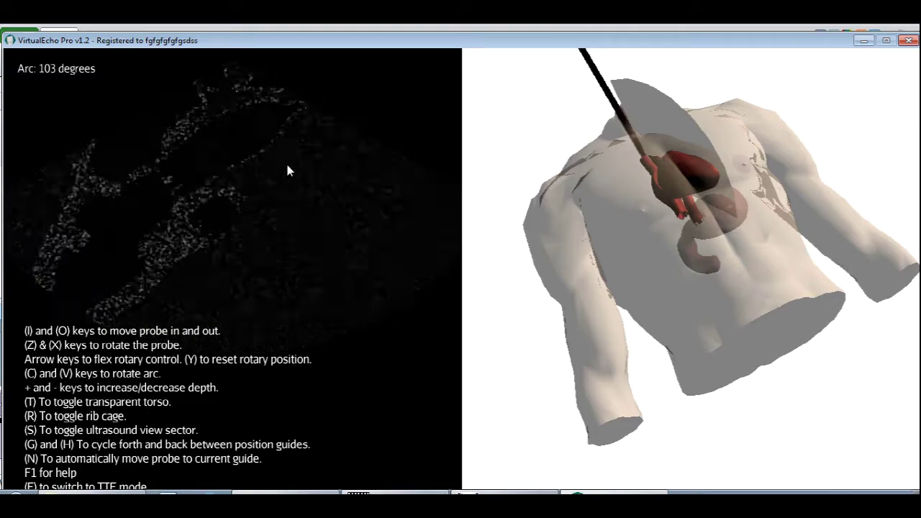
Switch to the Ascending aortic short-axis guide and reduce the arc to 0 degrees.
{"action": "key", "text": "g"}
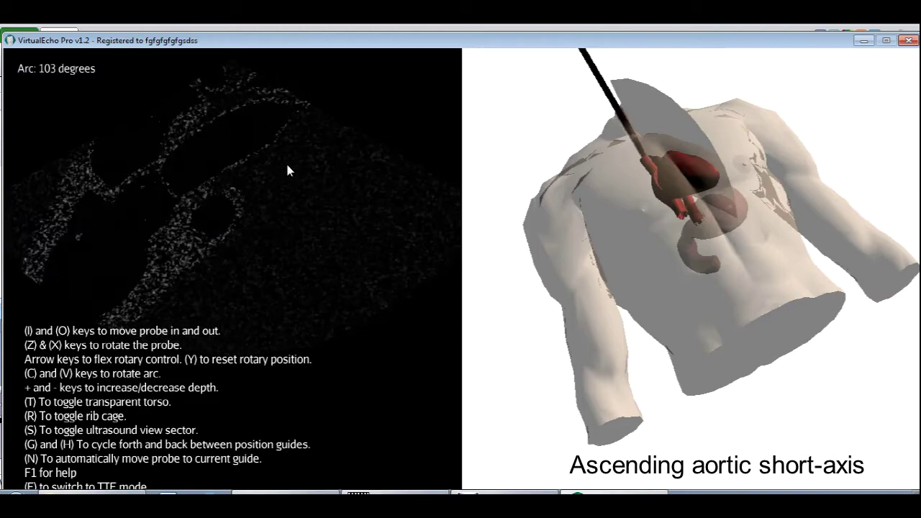
{"action": "key", "text": "c"}
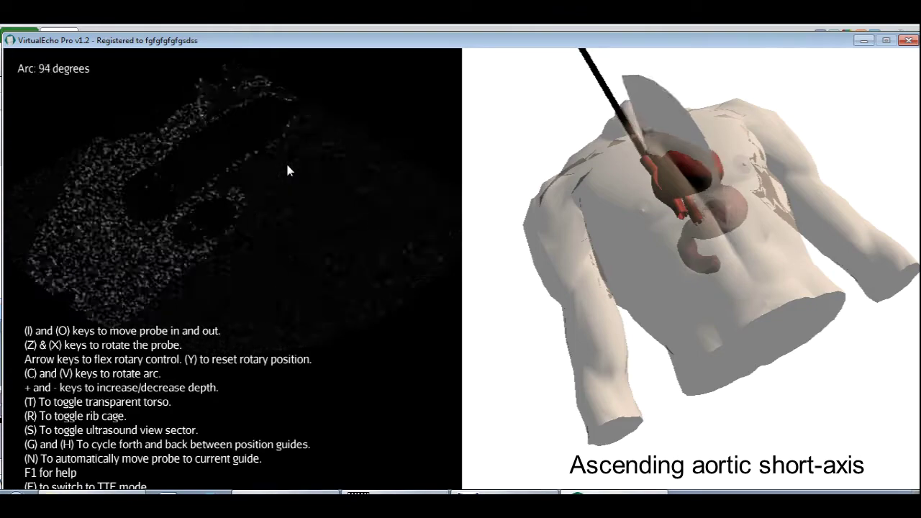
{"action": "key", "text": "c"}
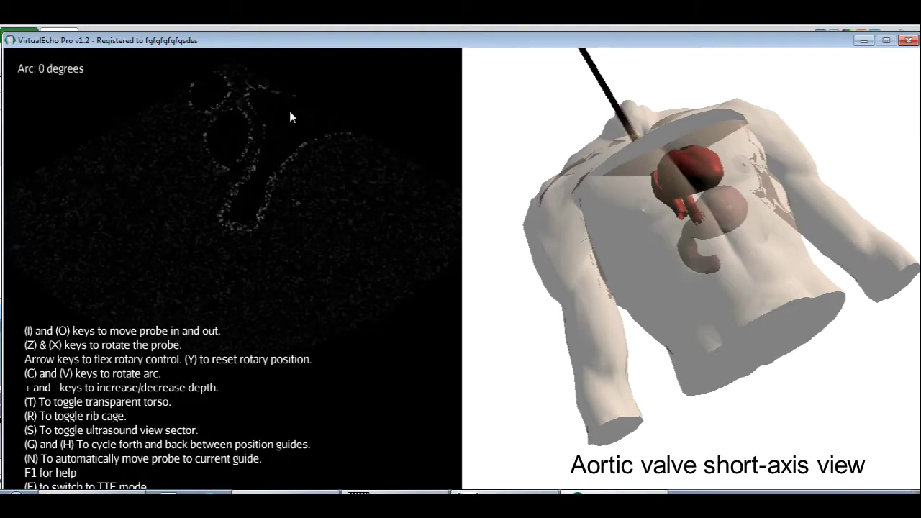
Advance the probe and set the arc to 10 degrees for the Aortic valve short-axis view.
{"action": "key", "text": "i"}
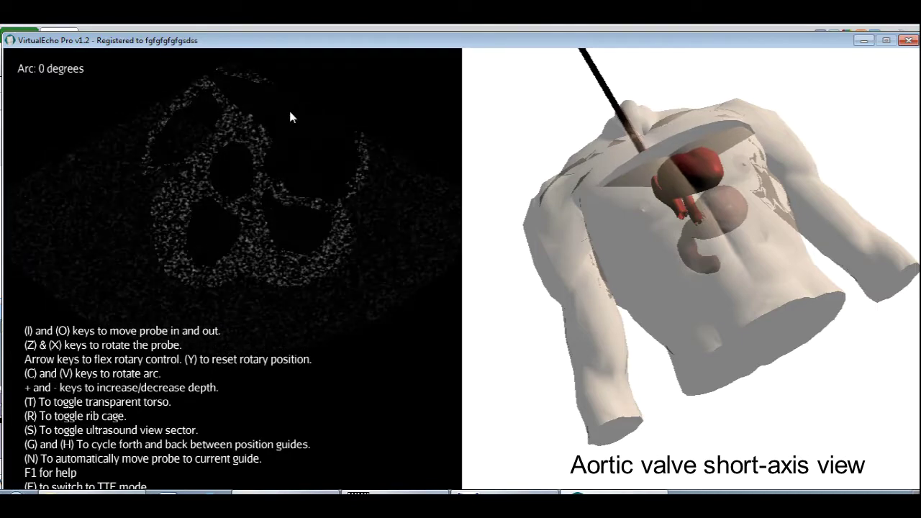
{"action": "key", "text": "c"}
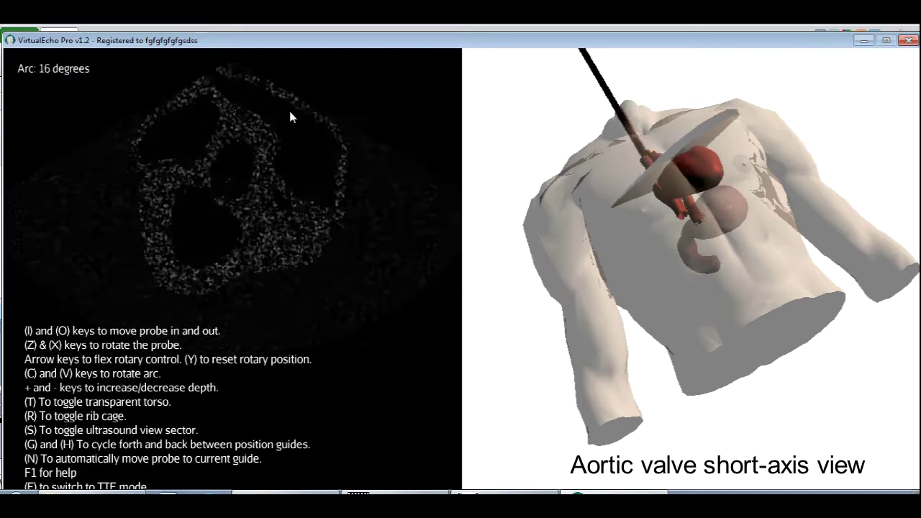
{"action": "key", "text": "v"}
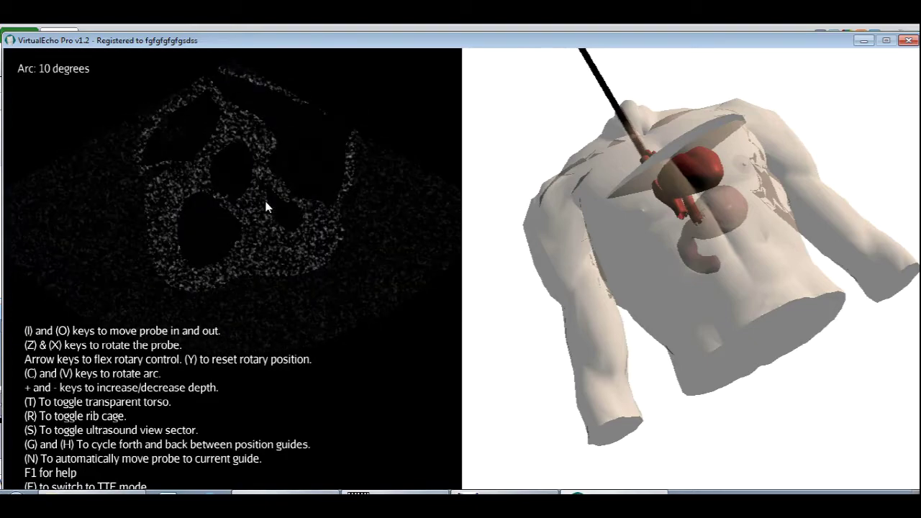
For the Upper esophageal aortic arch long-axis guide, set the arc to 0 degrees, withdraw the probe to the arch and decrease the depth.
{"action": "key", "text": "g"}
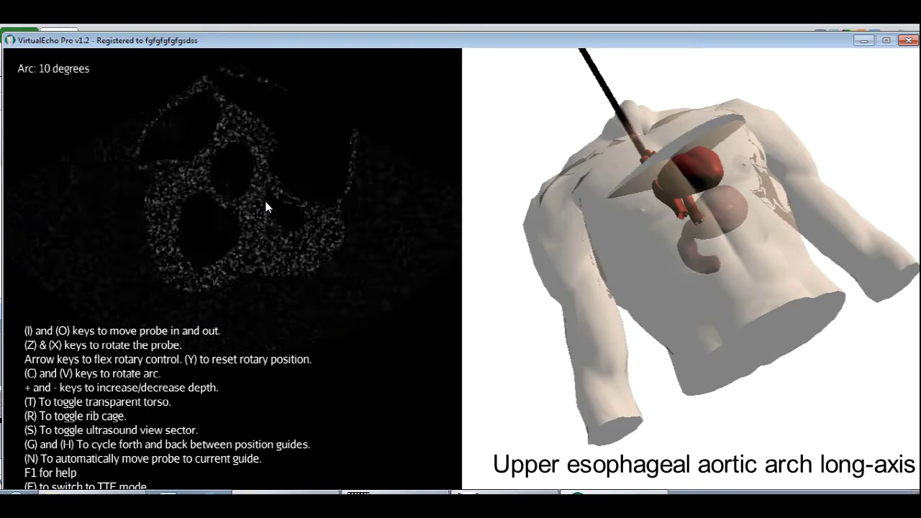
{"action": "key", "text": "c"}
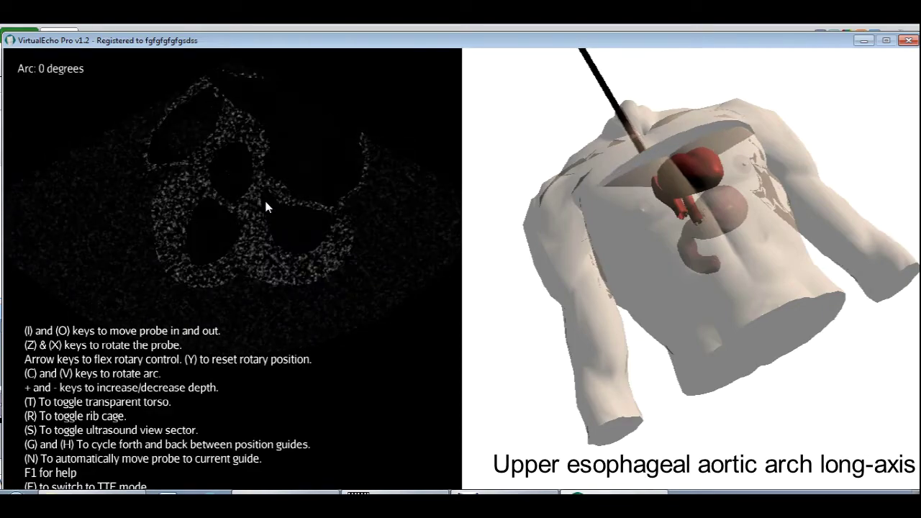
{"action": "key", "text": "o"}
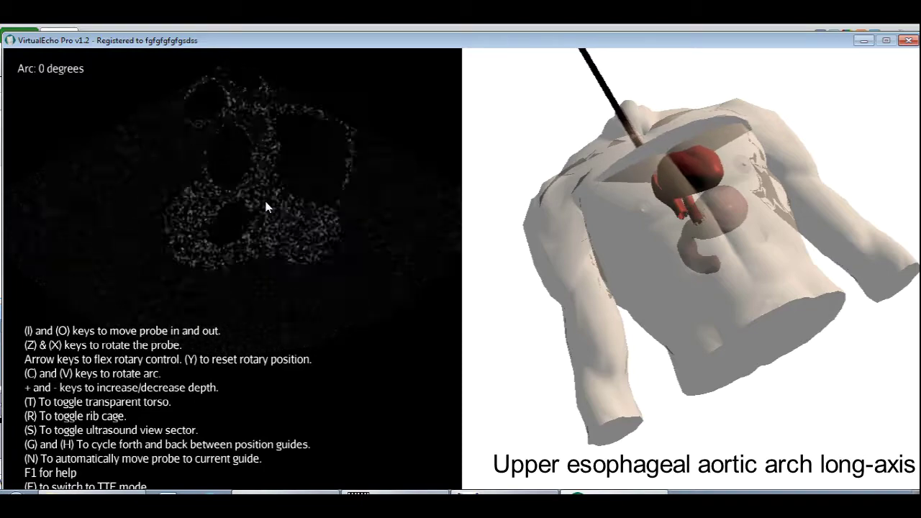
{"action": "key", "text": "o"}
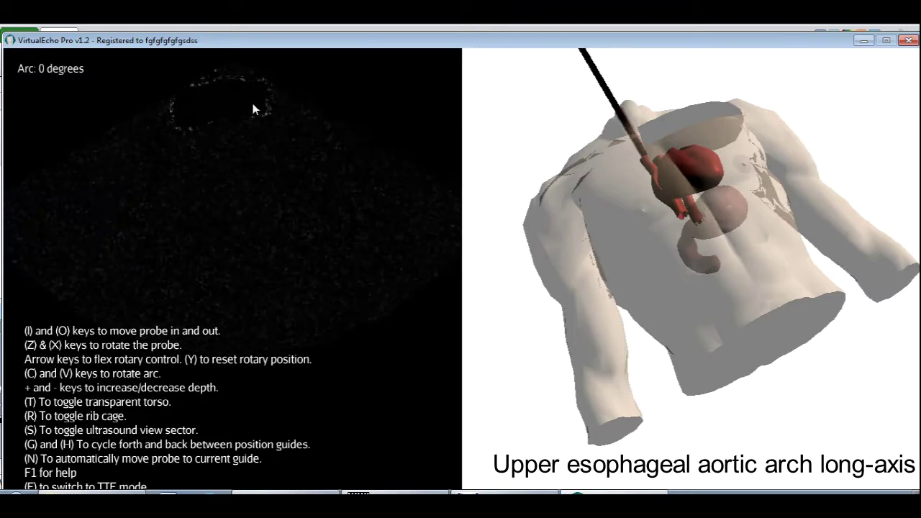
{"action": "key", "text": "minus"}
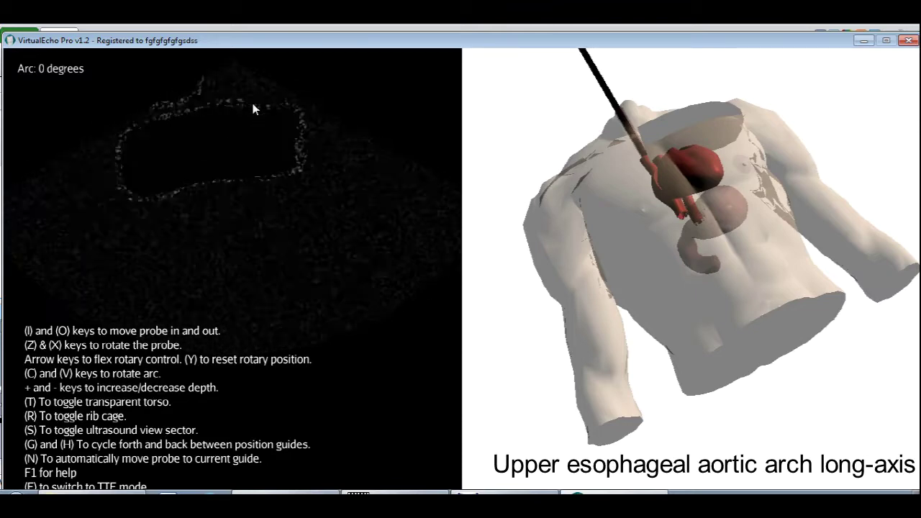
Increase the arc to 85 degrees for the Upper esophageal aortic arch short-axis view.
{"action": "left_click_drag", "start_coordinate": [678, 149], "coordinate": [628, 298]}
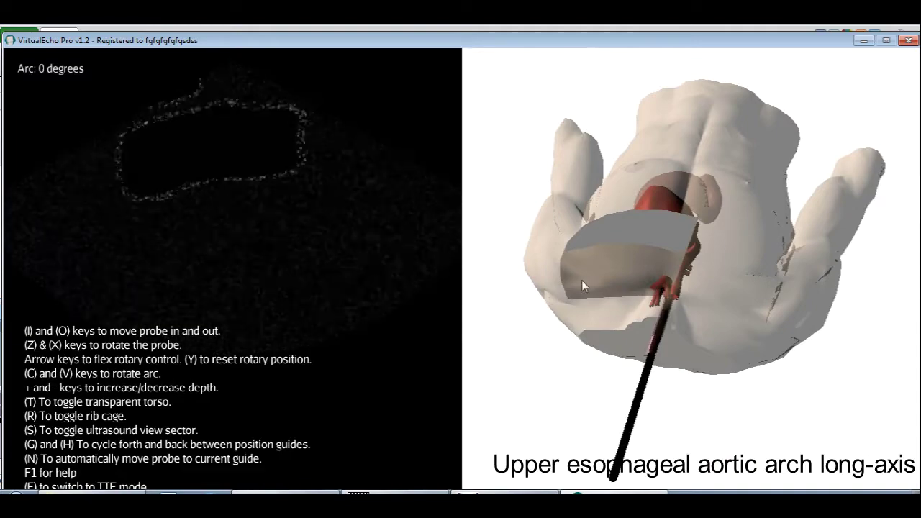
{"action": "left_click_drag", "start_coordinate": [732, 218], "coordinate": [651, 169]}
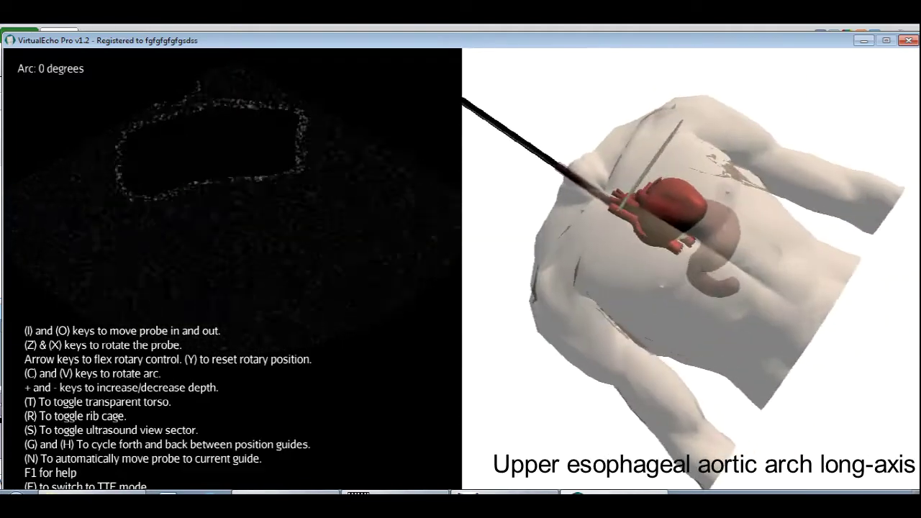
{"action": "left_click_drag", "start_coordinate": [752, 236], "coordinate": [763, 229]}
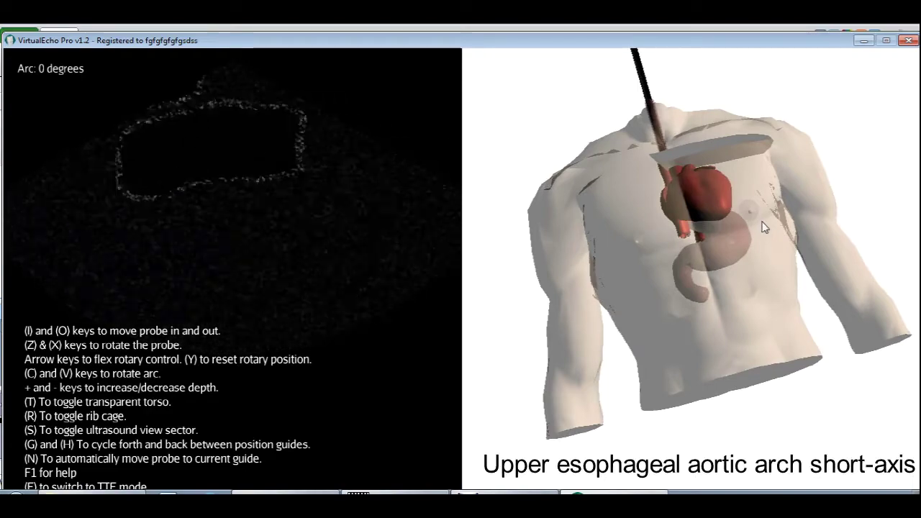
{"action": "key", "text": "v"}
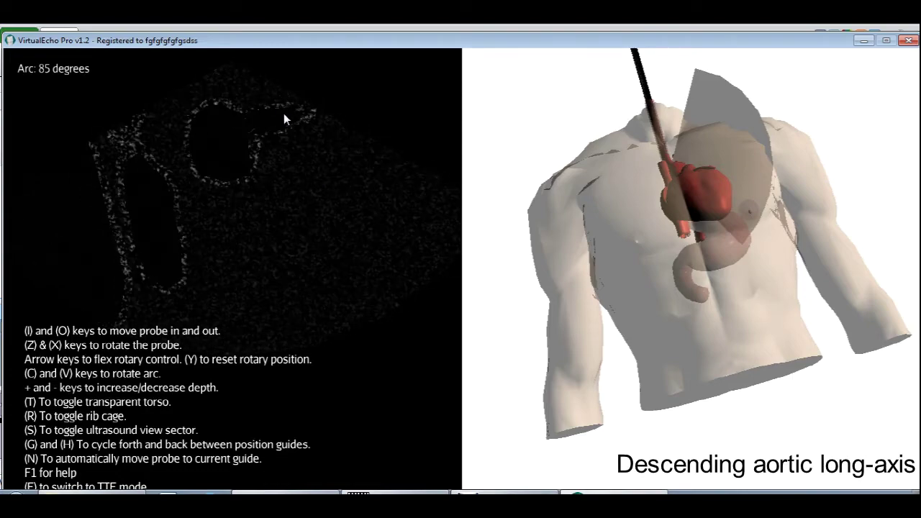
Rotate the probe at 85 degrees arc toward the descending aorta for the Descending aortic long-axis view.
{"action": "key", "text": "z"}
{"action": "key", "text": "z"}
{"action": "key", "text": "z"}
{"action": "key", "text": "z"}
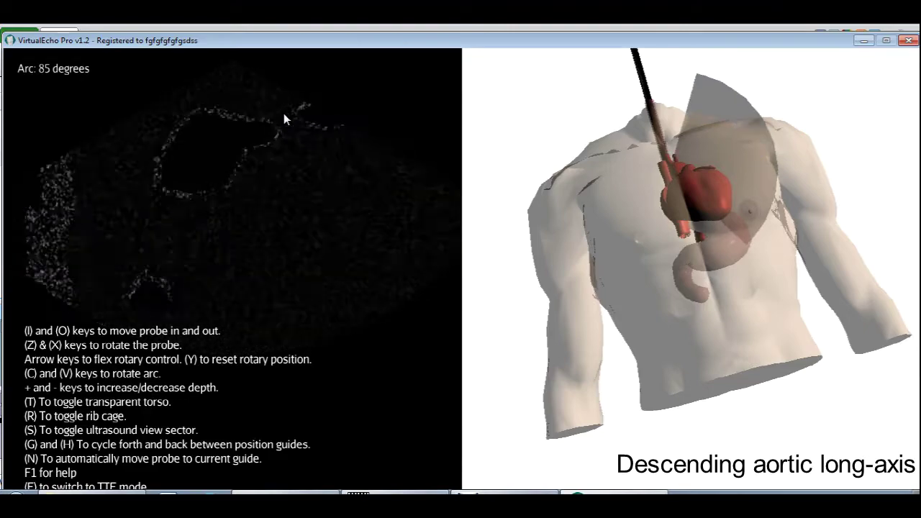
Advance the probe at 85 degrees arc until the descending aorta lies lengthwise across the long-axis image.
{"action": "key", "text": "i"}
{"action": "key", "text": "i"}
{"action": "key", "text": "i"}
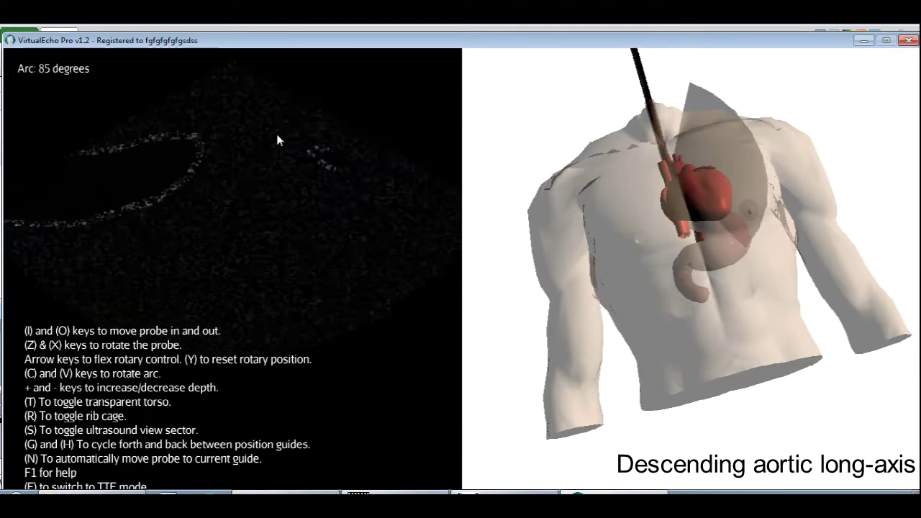
{"action": "key", "text": "o"}
{"action": "key", "text": "o"}
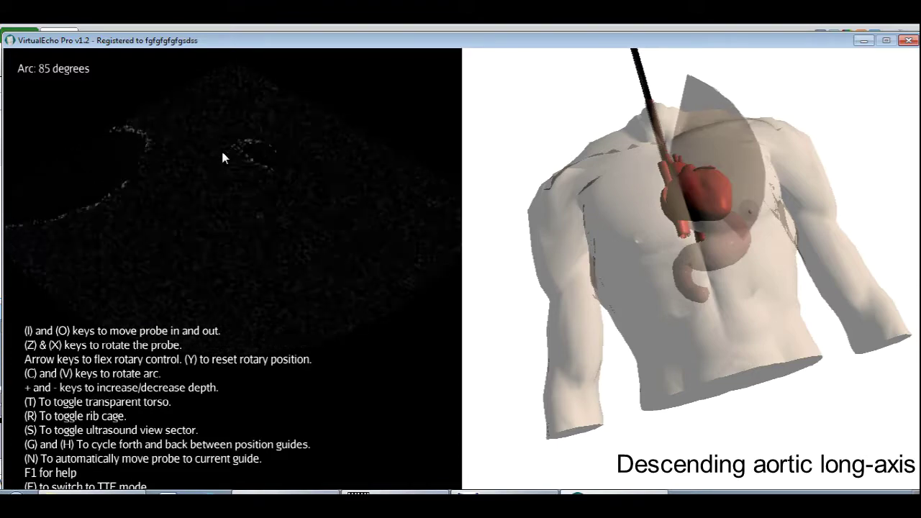
{"action": "key", "text": "i"}
{"action": "key", "text": "i"}
{"action": "key", "text": "i"}
{"action": "key", "text": "i"}
{"action": "key", "text": "i"}
{"action": "key", "text": "i"}
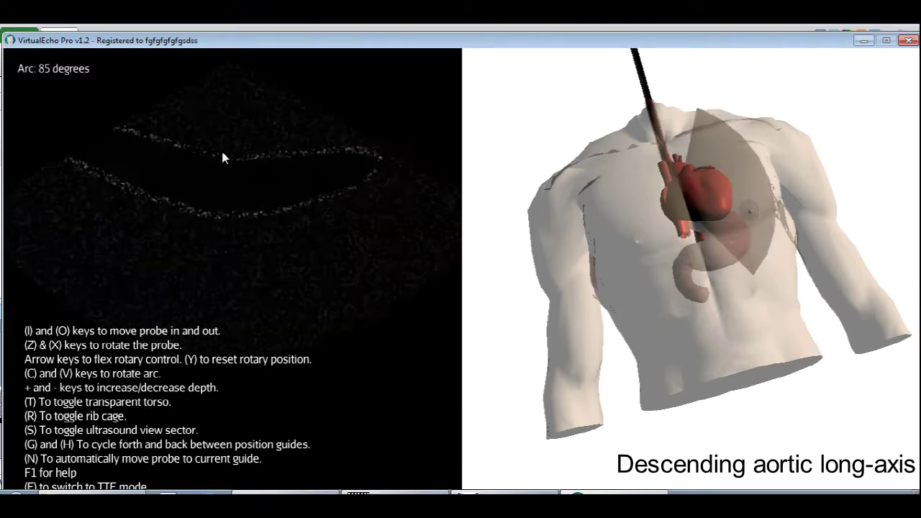
{"action": "key", "text": "i"}
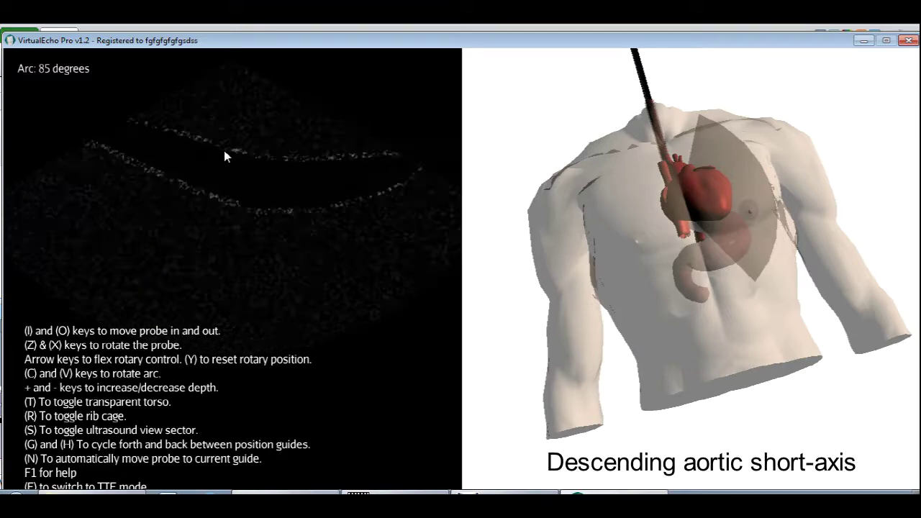
Set the arc to 0 degrees for the Descending aortic short-axis view and inspect the scan plane crossing the aorta on the torso model.
{"action": "key", "text": "c"}
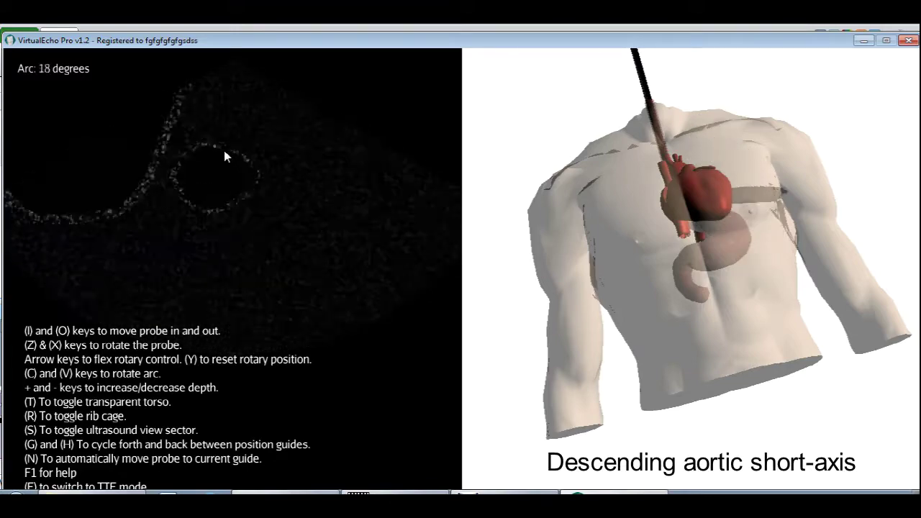
{"action": "key", "text": "c"}
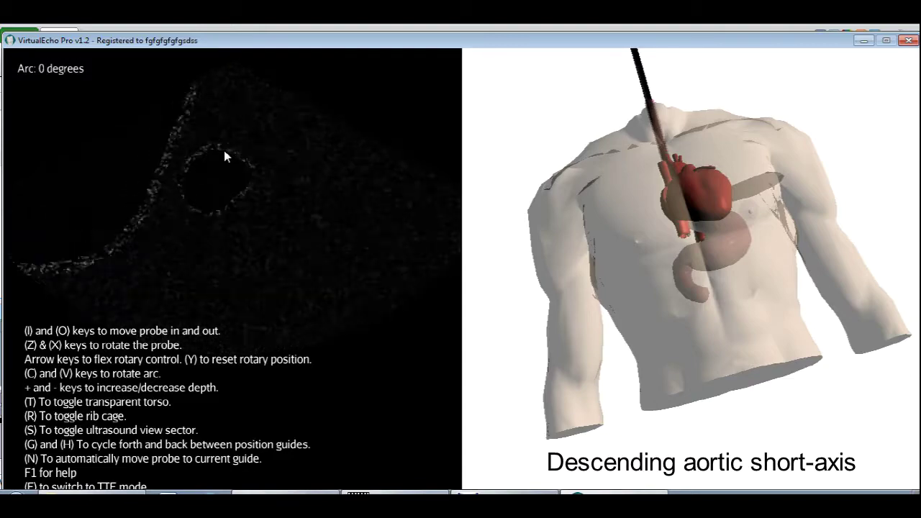
{"action": "left_click_drag", "start_coordinate": [648, 237], "coordinate": [816, 182]}
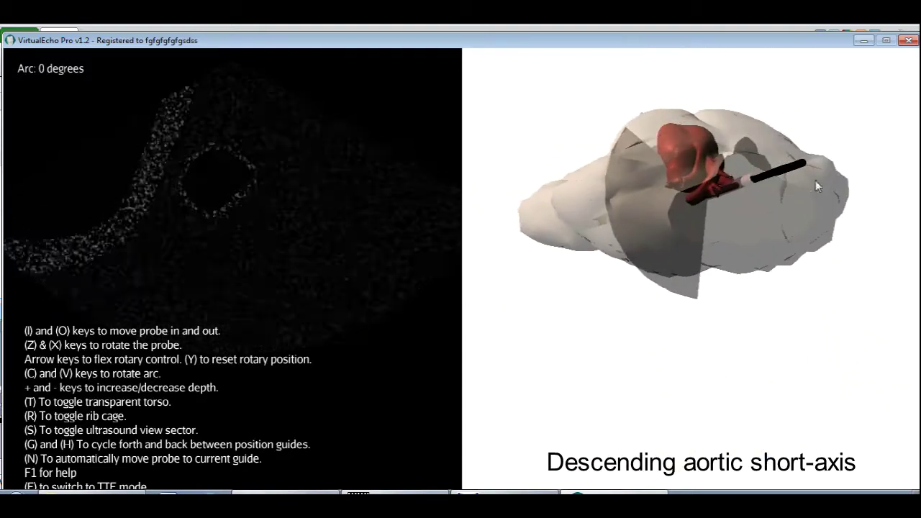
{"action": "left_click_drag", "start_coordinate": [749, 224], "coordinate": [869, 287]}
{"action": "scroll", "coordinate": [870, 288], "scroll_direction": "up", "scroll_amount": 3}
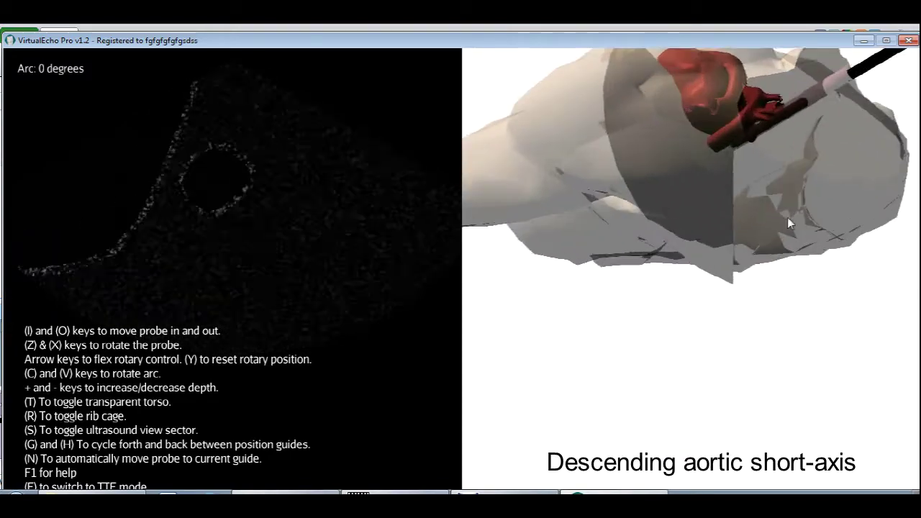
{"action": "left_click_drag", "start_coordinate": [787, 217], "coordinate": [827, 184]}
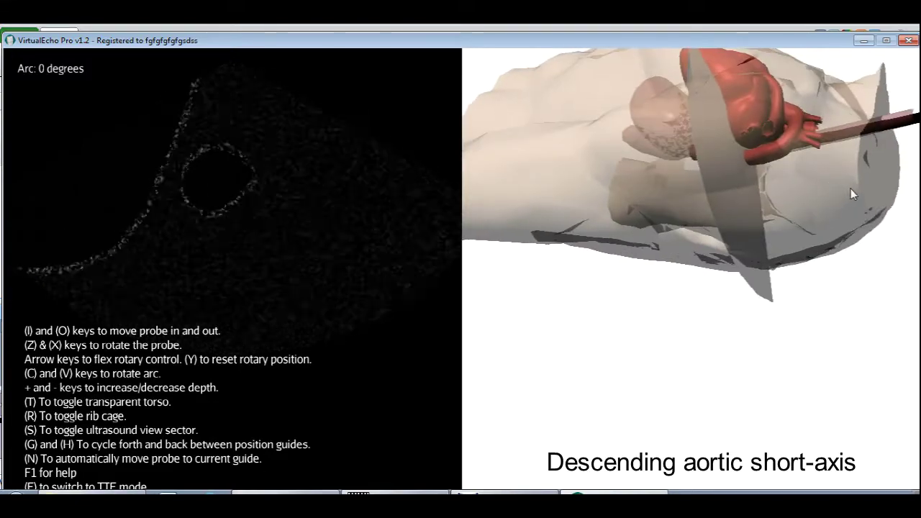
Try withdrawing, flexing and rotating the probe near the descending aorta, and reset its rotary position.
{"action": "key", "text": "o"}
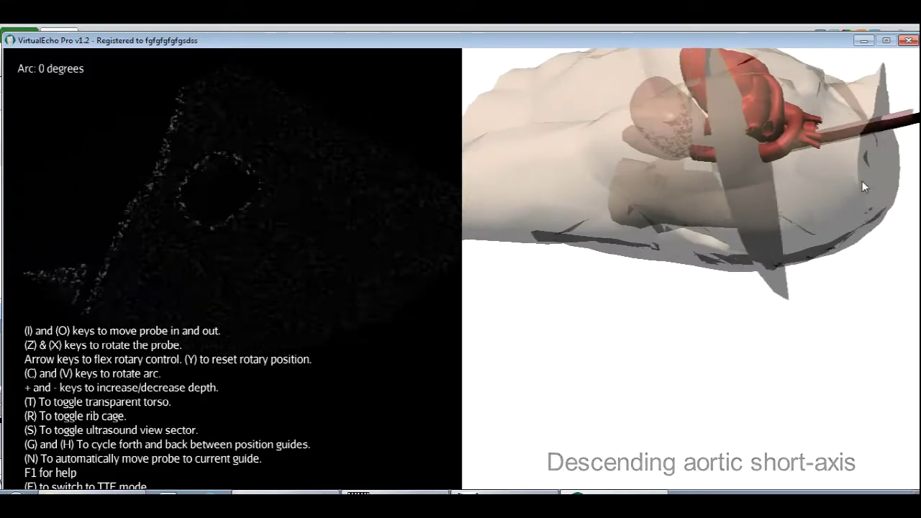
{"action": "key", "text": "Right"}
{"action": "key", "text": "Left"}
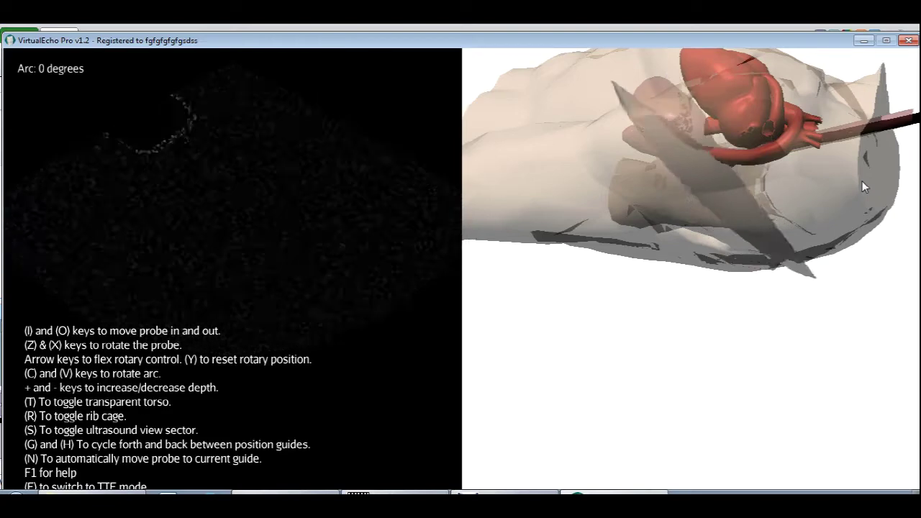
{"action": "key", "text": "z"}
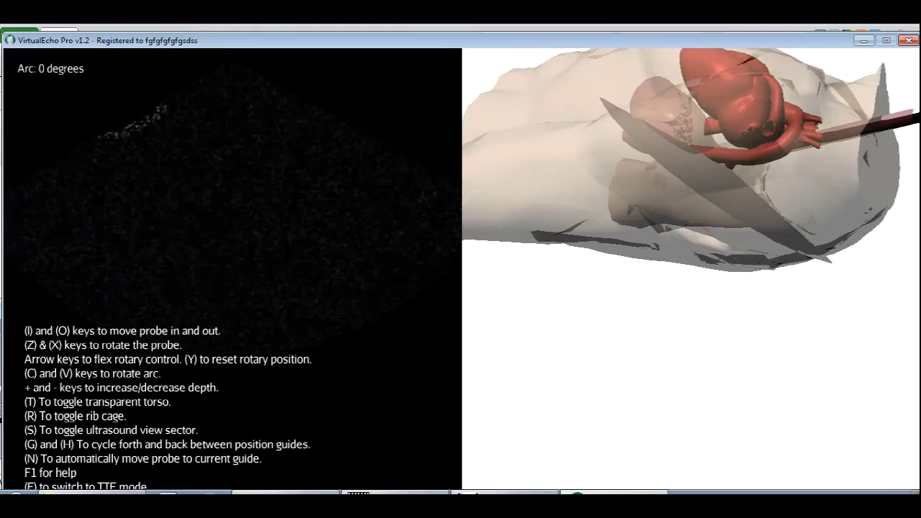
{"action": "left_click_drag", "start_coordinate": [612, 151], "coordinate": [785, 323]}
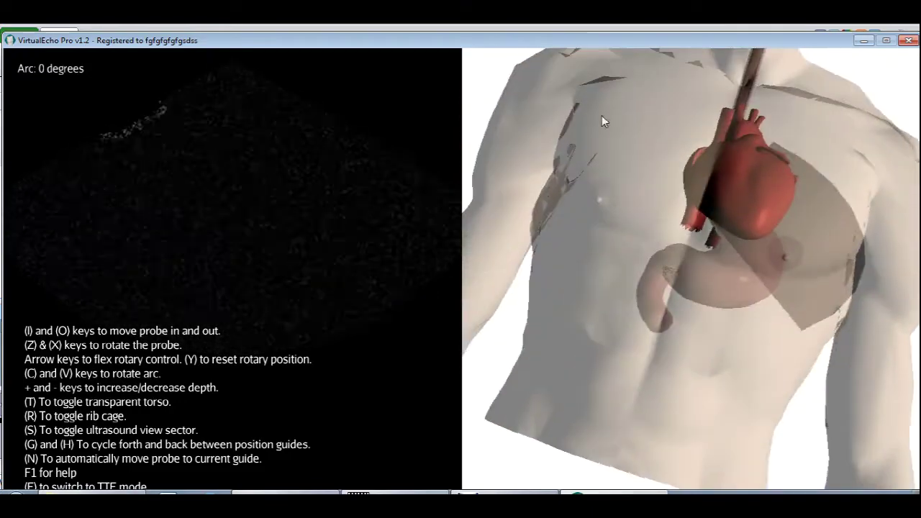
{"action": "left_click_drag", "start_coordinate": [601, 115], "coordinate": [731, 163]}
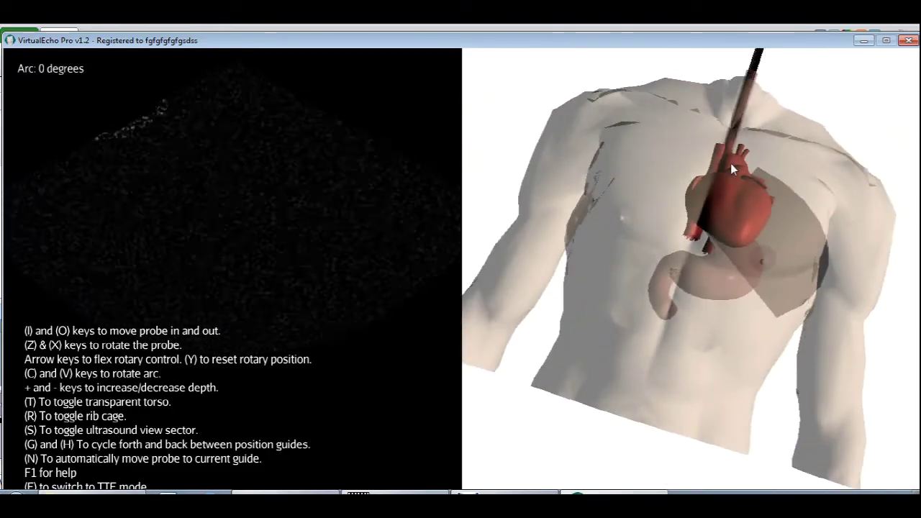
{"action": "key", "text": "y"}
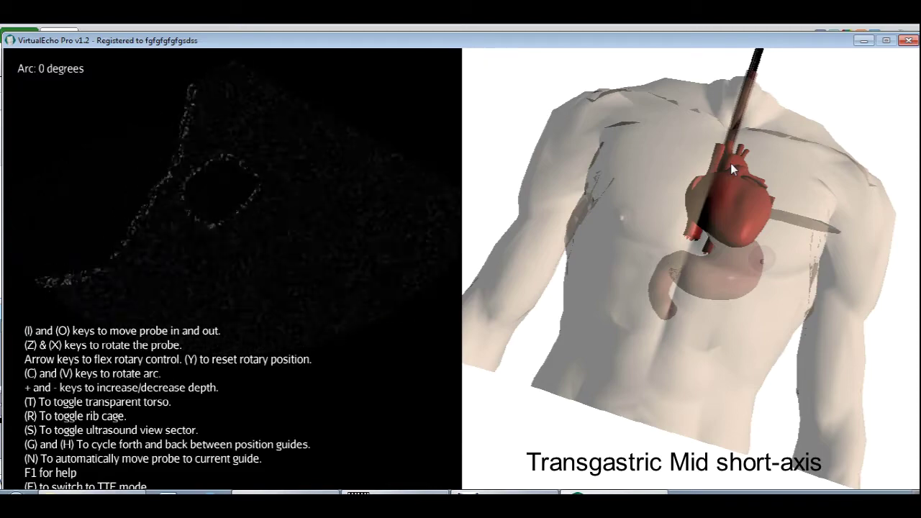
Rotate the probe back toward the heart and advance it manually for the Transgastric Mid short-axis view.
{"action": "key", "text": "x"}
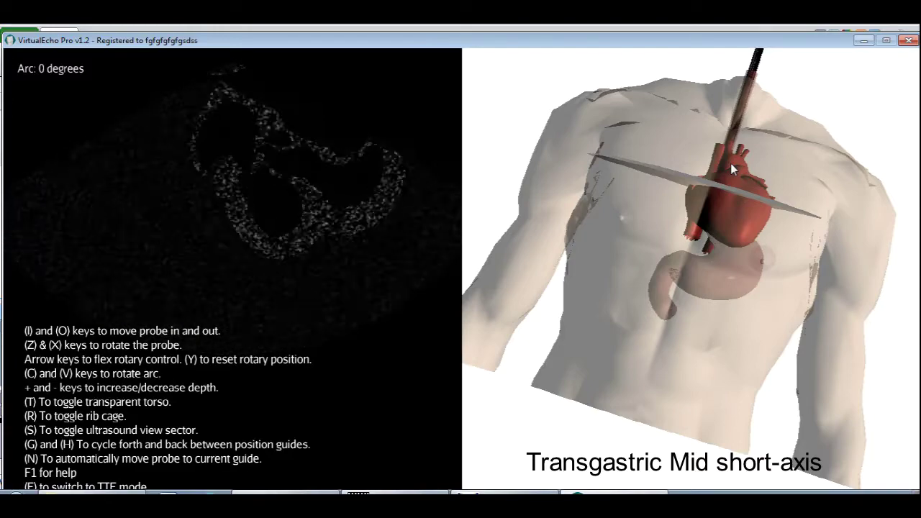
{"action": "key", "text": "i"}
{"action": "key", "text": "i"}
{"action": "key", "text": "i"}
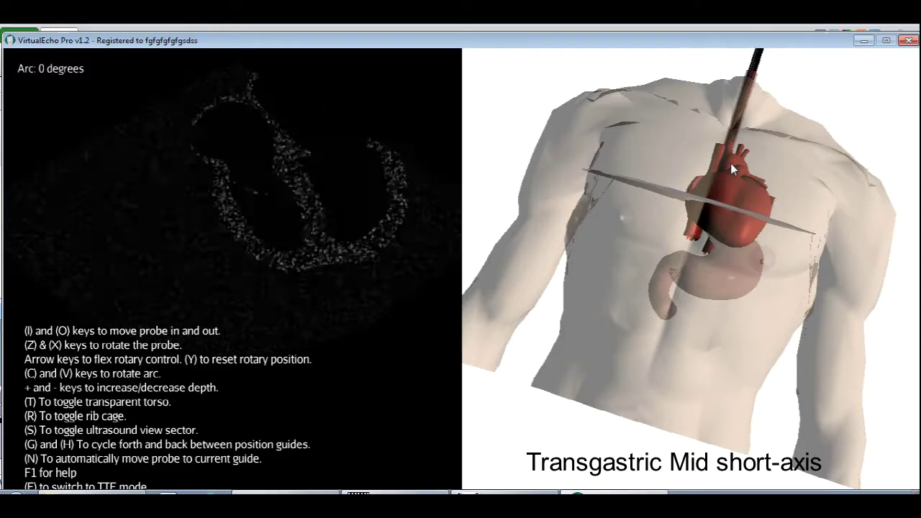
Move the probe automatically to the Transgastric Mid short-axis guide position, with the torso seen obliquely.
{"action": "left_click_drag", "start_coordinate": [672, 249], "coordinate": [647, 144]}
{"action": "left_click_drag", "start_coordinate": [597, 339], "coordinate": [708, 333]}
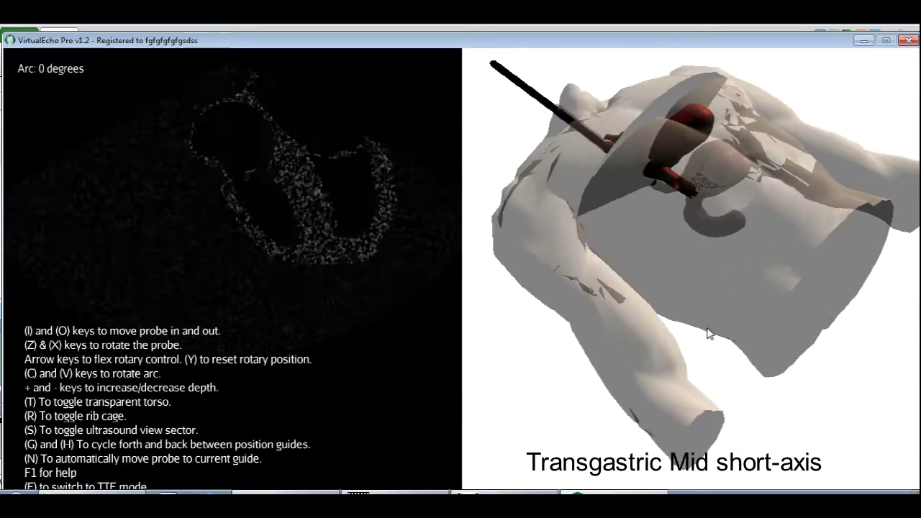
{"action": "key", "text": "n"}
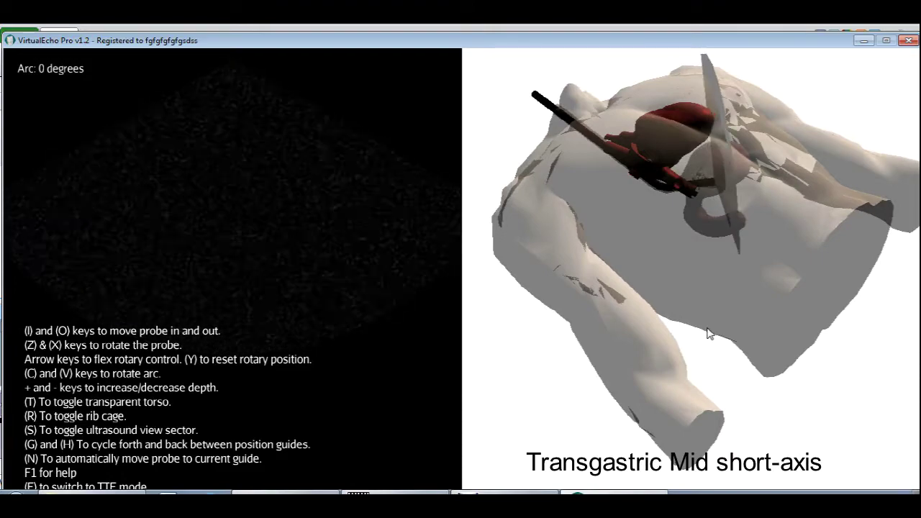
With the torso seen from the front, flex the probe forward and fine-tune its rotation to image the ventricles in Transgastric Mid short-axis.
{"action": "left_click_drag", "start_coordinate": [707, 328], "coordinate": [757, 264]}
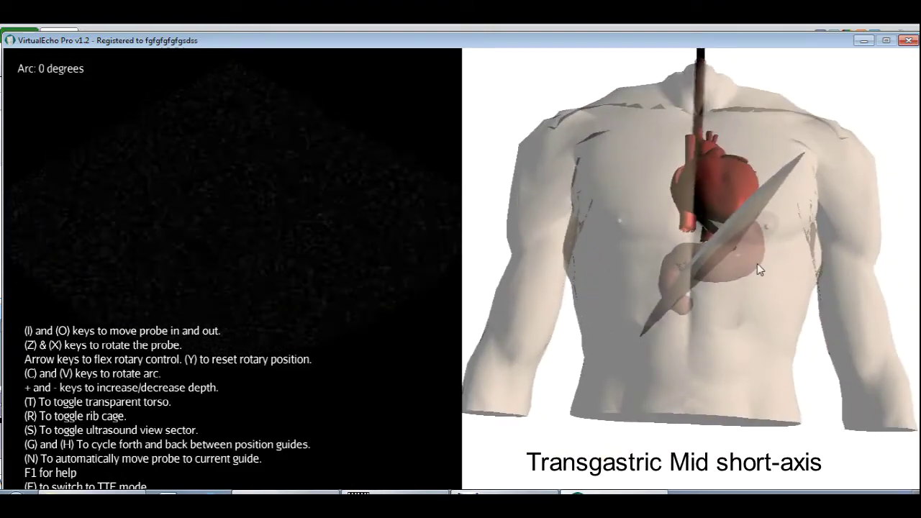
{"action": "key", "text": "Up"}
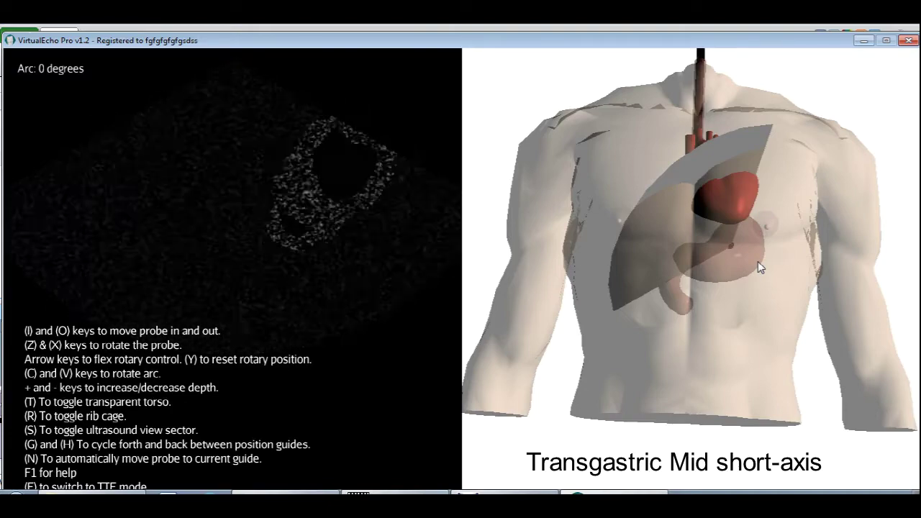
{"action": "key", "text": "z"}
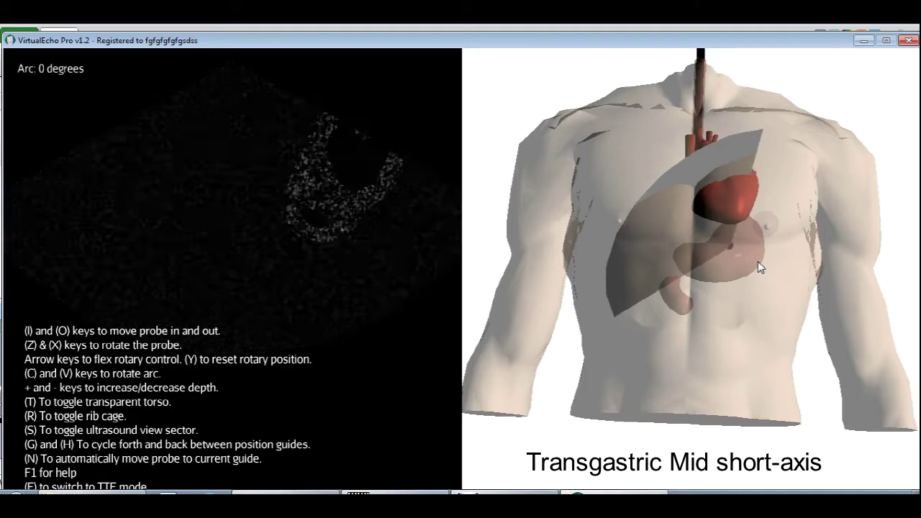
{"action": "key", "text": "x"}
{"action": "key", "text": "Up"}
{"action": "key", "text": "Up"}
{"action": "key", "text": "Up"}
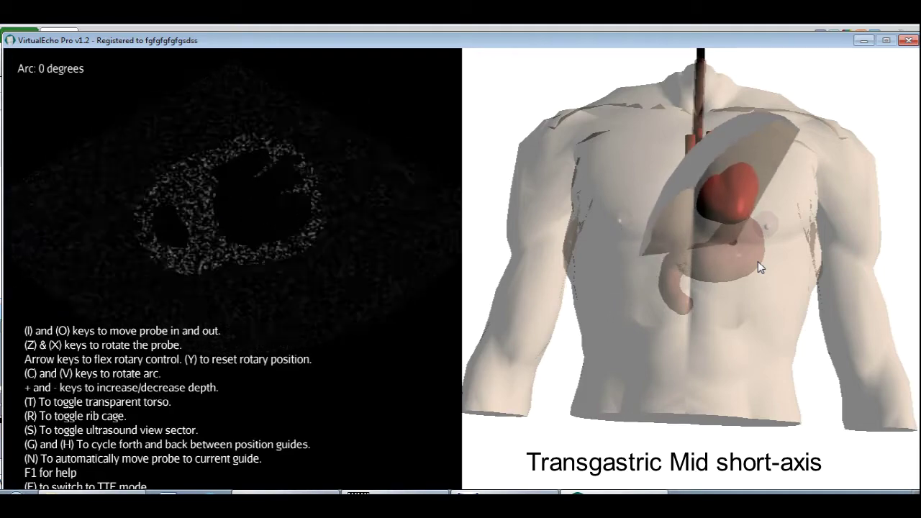
Flex the probe sideways and further forward to refine the short-axis cut through both ventricles.
{"action": "key", "text": "Right"}
{"action": "key", "text": "Up"}
{"action": "key", "text": "Up"}
{"action": "key", "text": "Up"}
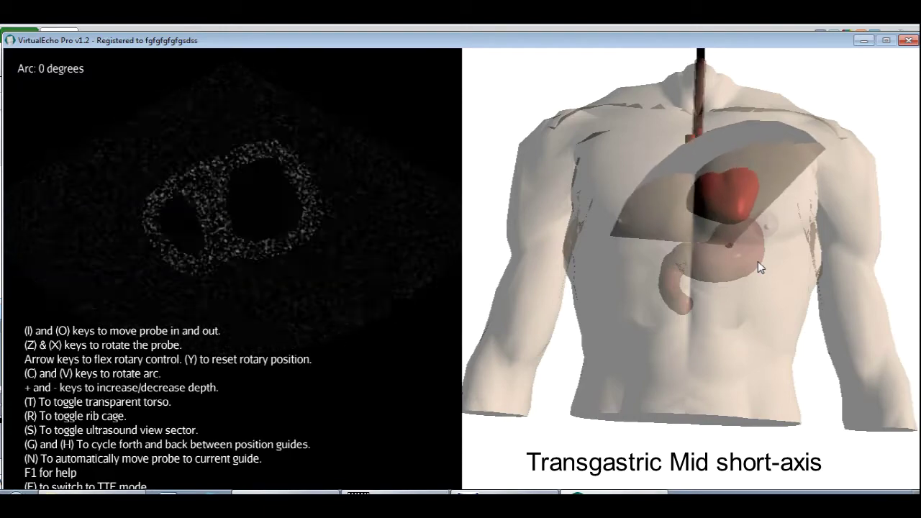
Sweep the short-axis plane down to the ventricular apex and back up through the mid level toward the base by varying the probe's forward flexion.
{"action": "key", "text": "Down"}
{"action": "key", "text": "Down"}
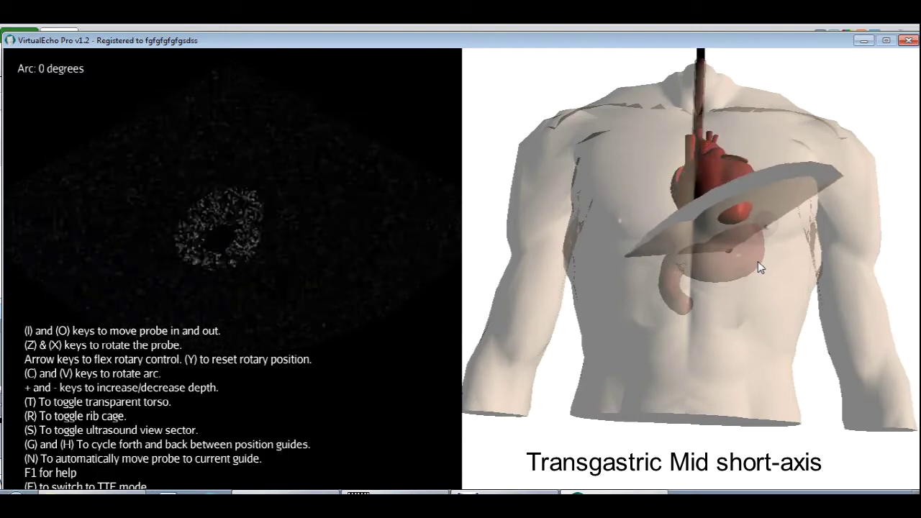
{"action": "key", "text": "Up"}
{"action": "key", "text": "Up"}
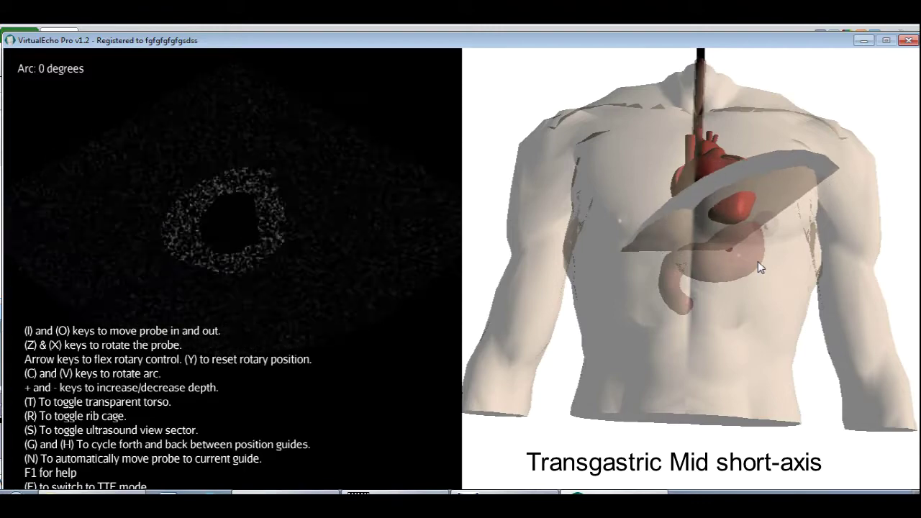
{"action": "key", "text": "Up"}
{"action": "key", "text": "Up"}
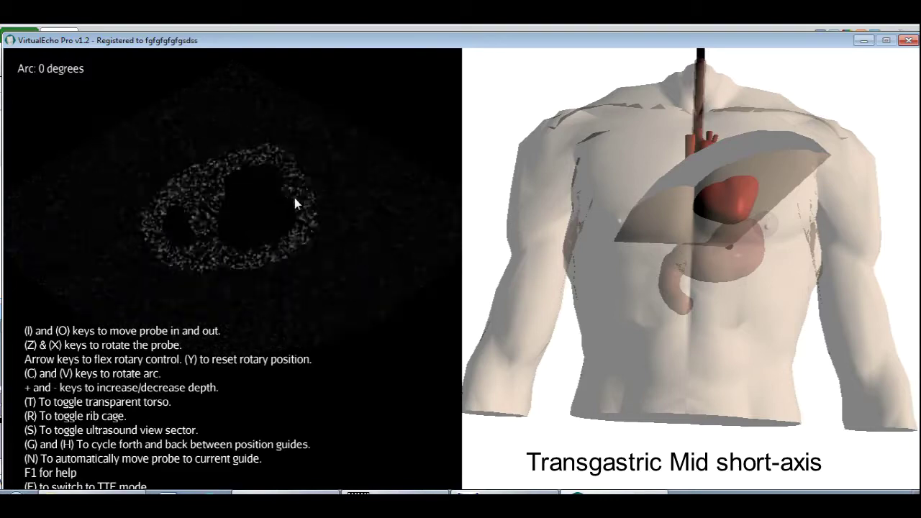
{"action": "key", "text": "Up"}
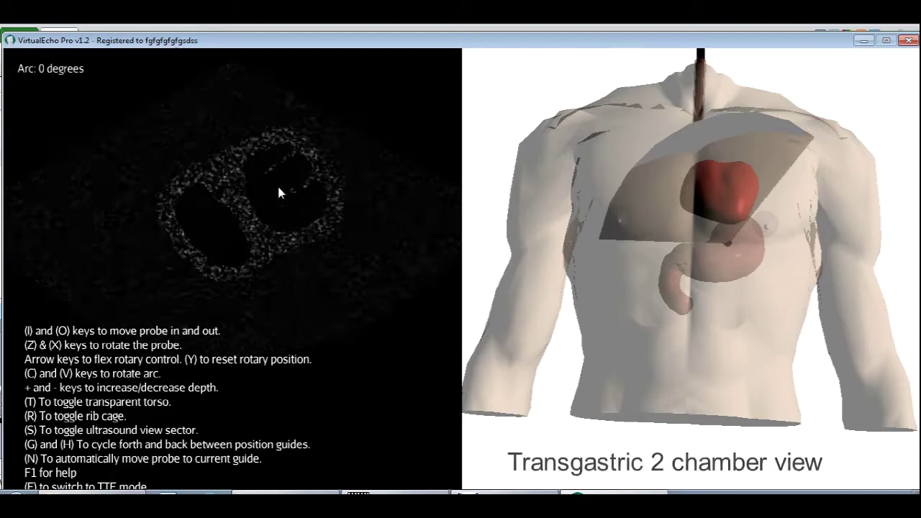
Flex the probe sideways and rotate the arc to 62 degrees for the Transgastric 2 chamber view.
{"action": "key", "text": "Right"}
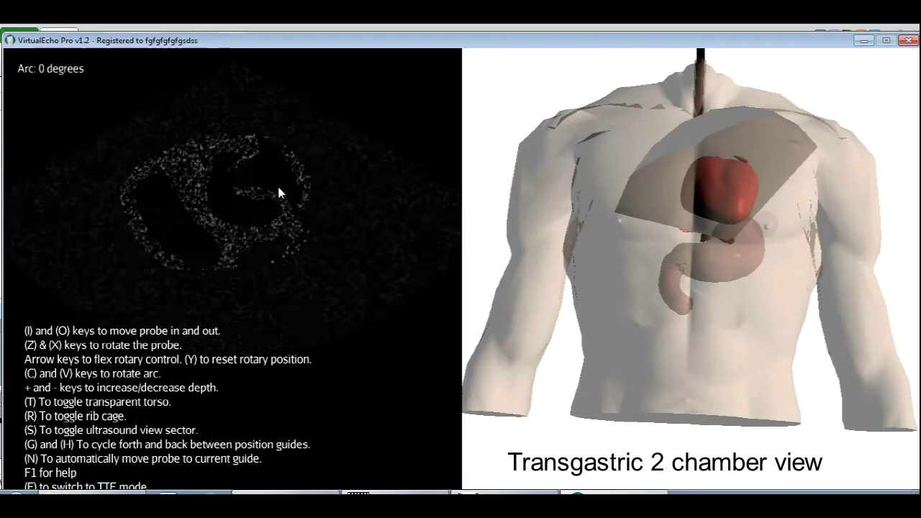
{"action": "key", "text": "c"}
{"action": "key", "text": "c"}
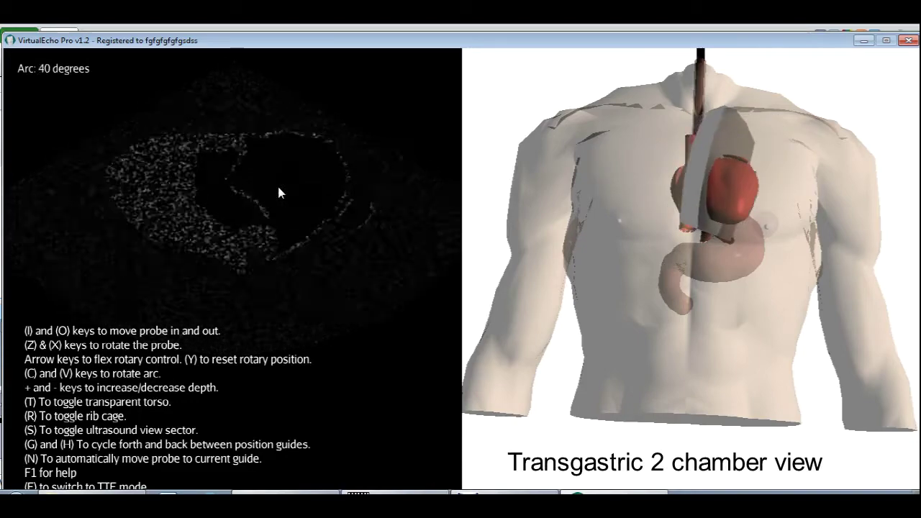
{"action": "key", "text": "c"}
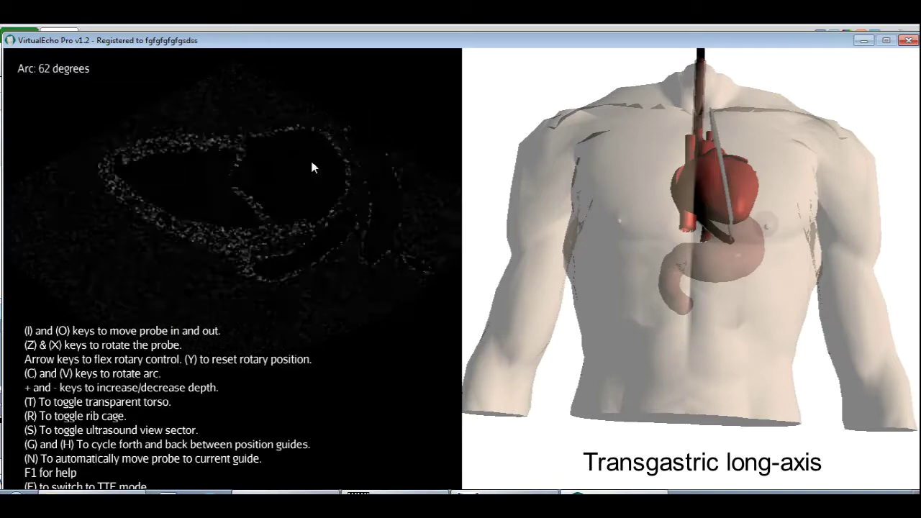
Rotate the arc to 101 degrees for the Transgastric long-axis view.
{"action": "key", "text": "v"}
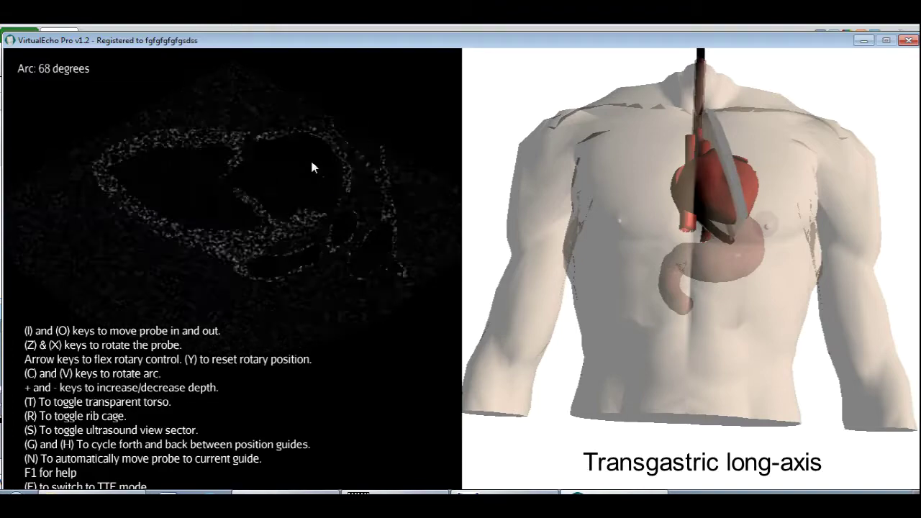
{"action": "key", "text": "v"}
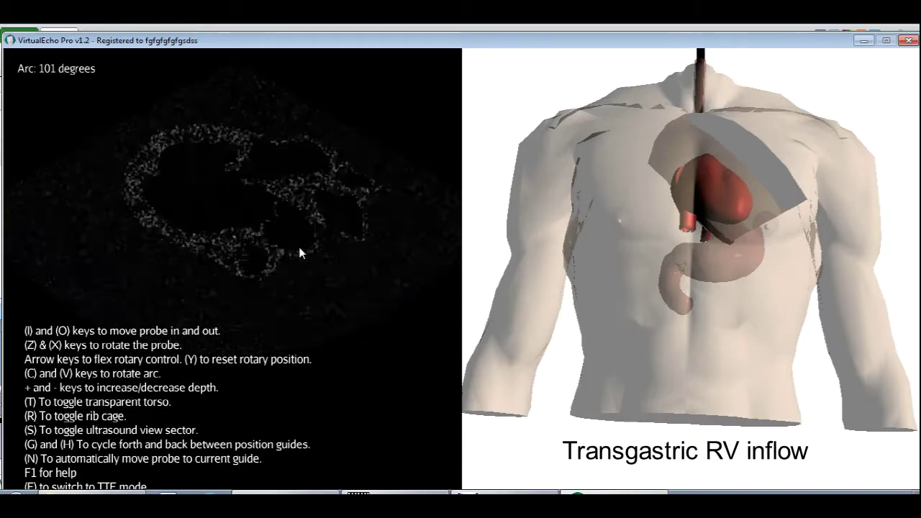
Rotate the probe toward the right side of the heart for the Transgastric RV inflow view.
{"action": "key", "text": "x"}
{"action": "key", "text": "x"}
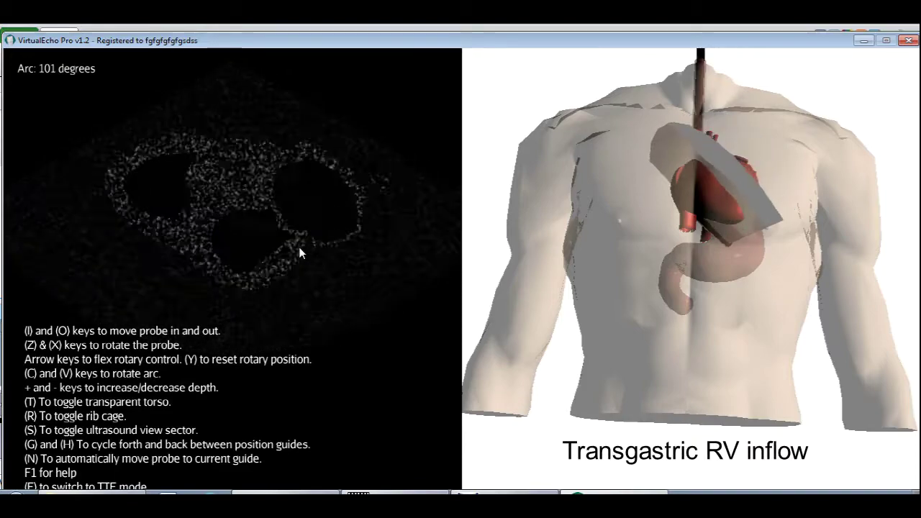